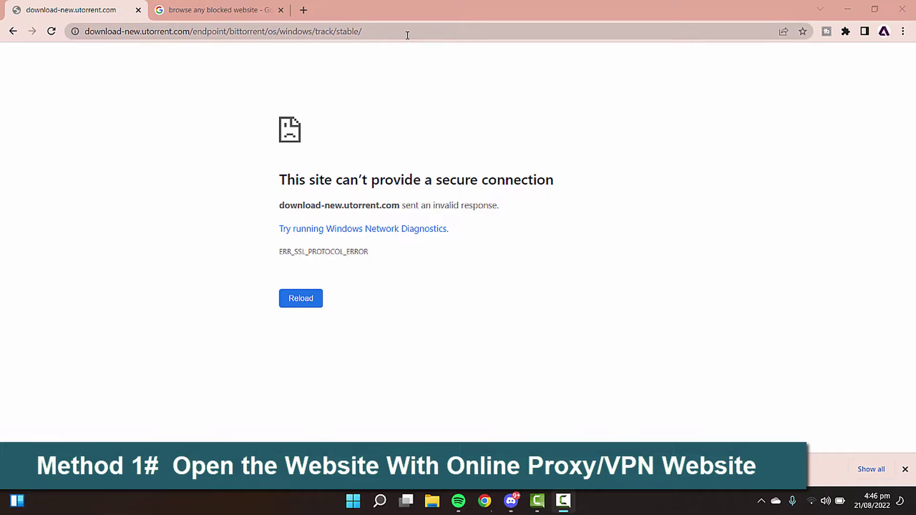
Open the ProxyArab 'Web proxy Site to access blocked sites without VPN' result from Google Search
left_click(184, 10)
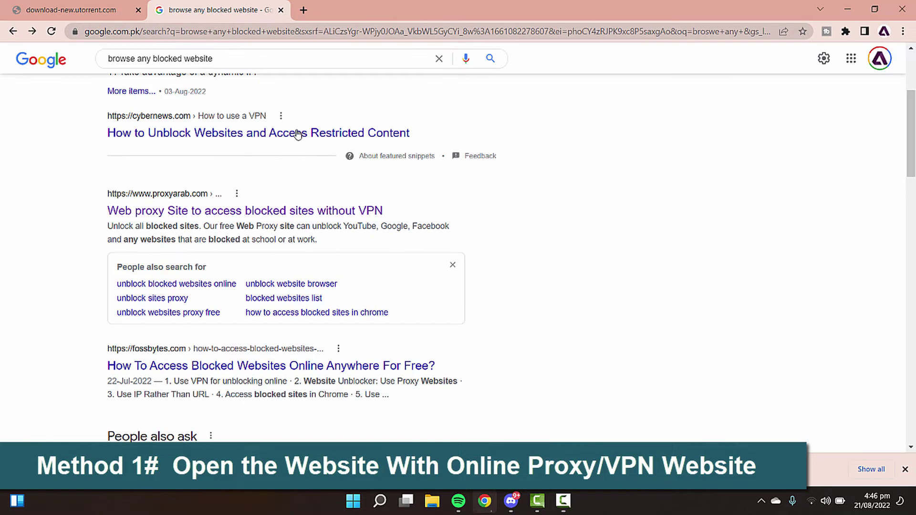
scroll(258, 114, "up", 3)
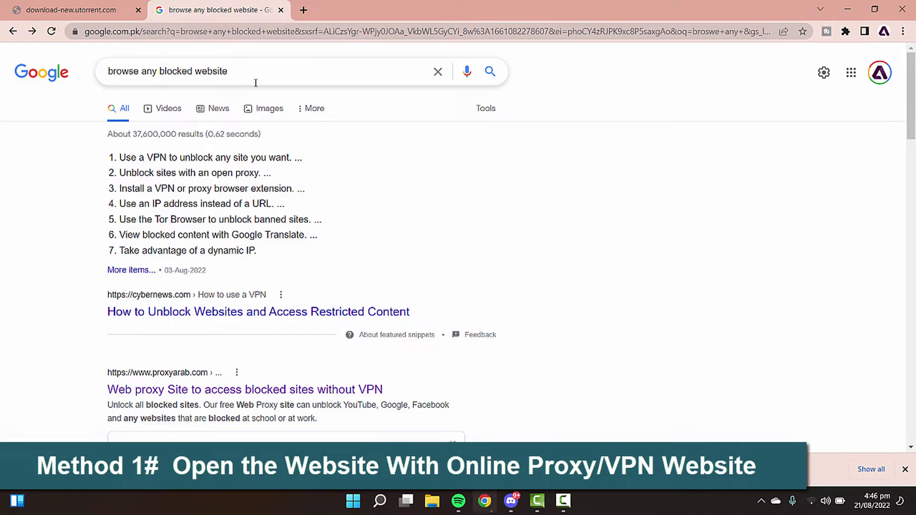
scroll(524, 186, "down", 3)
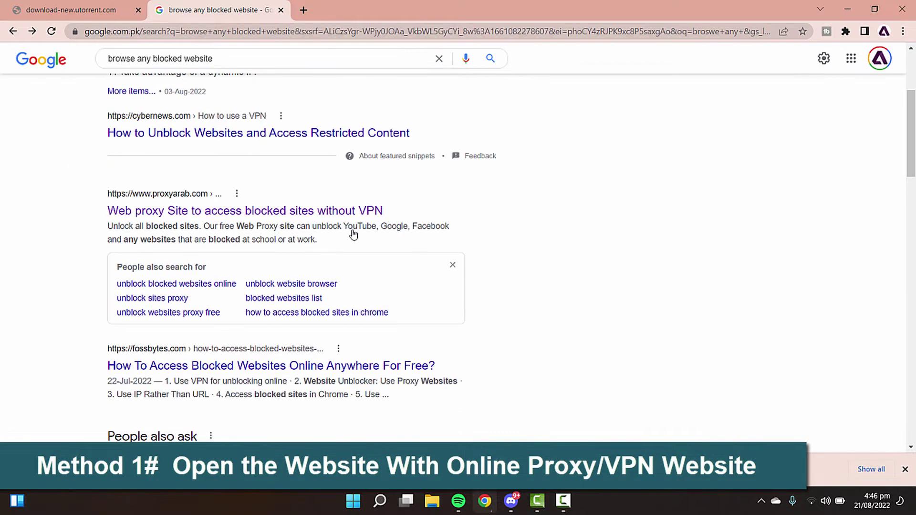
scroll(42, 200, "down", 2)
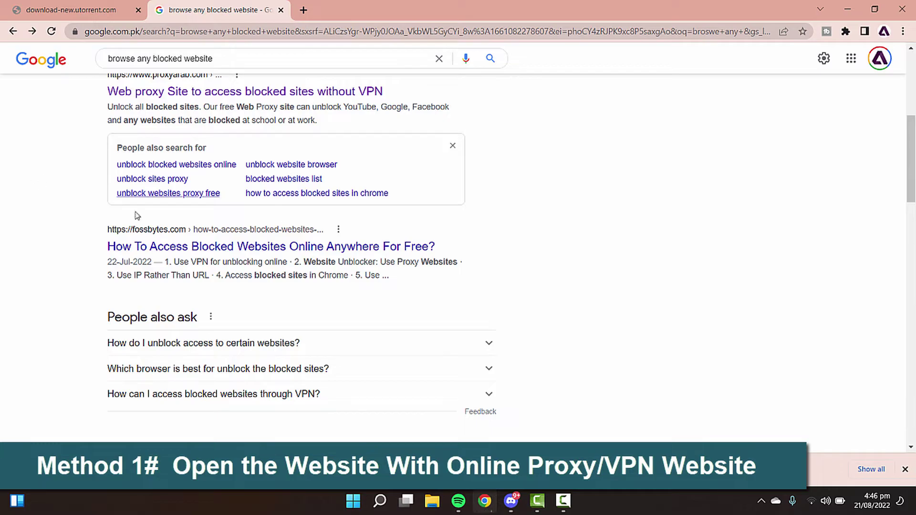
scroll(296, 257, "up", 2)
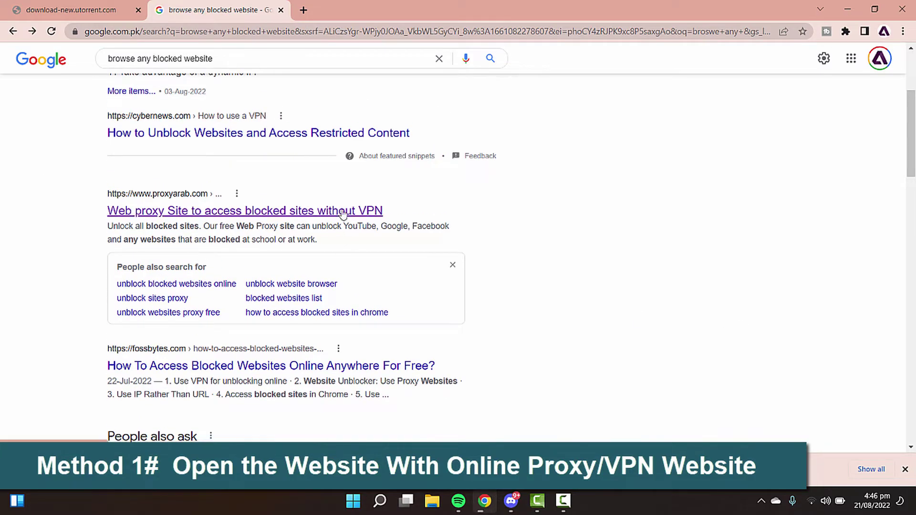
scroll(285, 217, "down", 1)
left_click(218, 149)
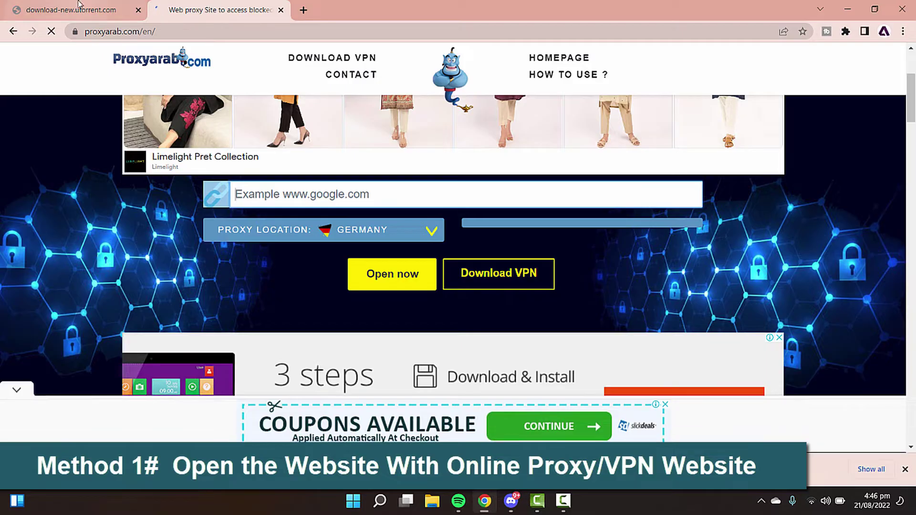
Send the uTorrent download URL through ProxyArab with Germany as the proxy location
left_click(72, 9)
left_click(425, 30)
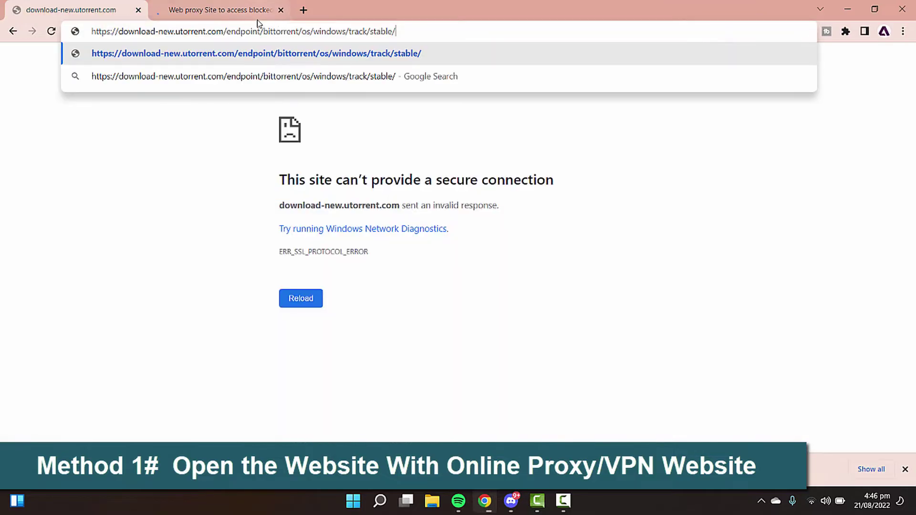
key("ctrl+Tab")
type("https://download-new.utorrent.com/endpoint/bittorrent/os/windows/track/stable/")
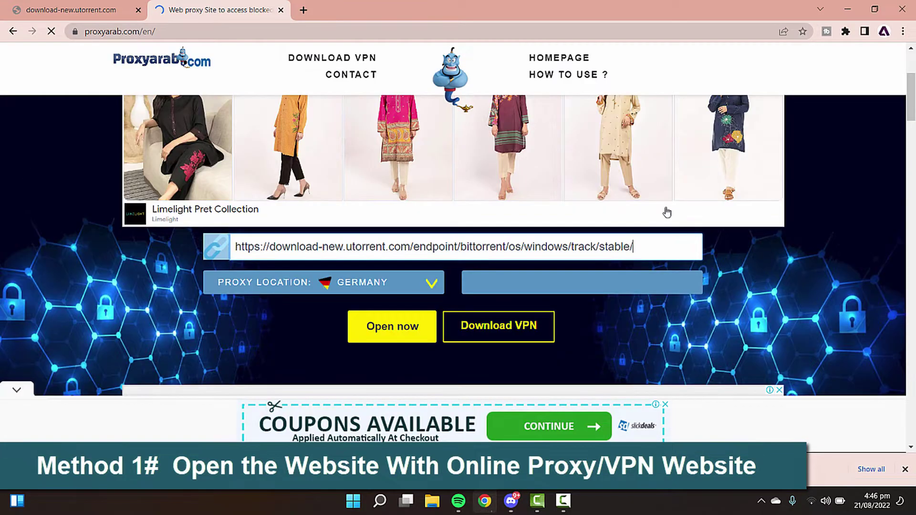
left_click(392, 329)
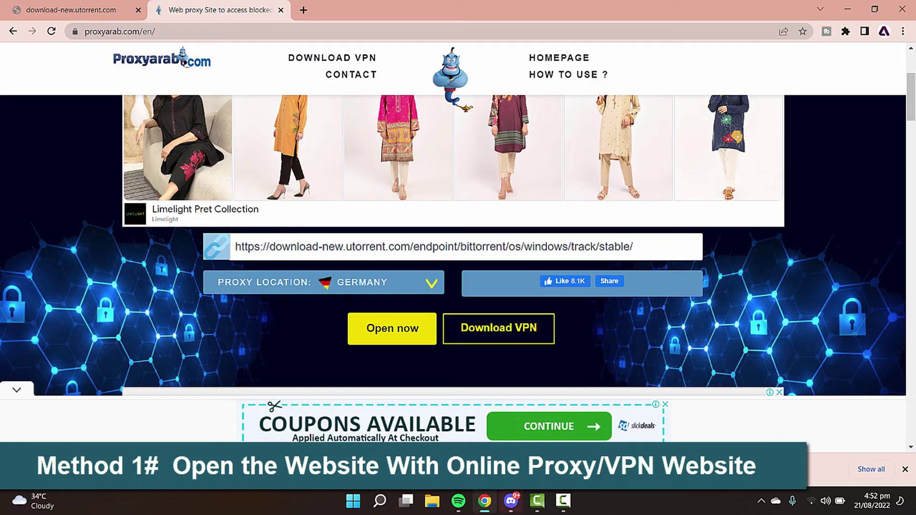
left_click(61, 10)
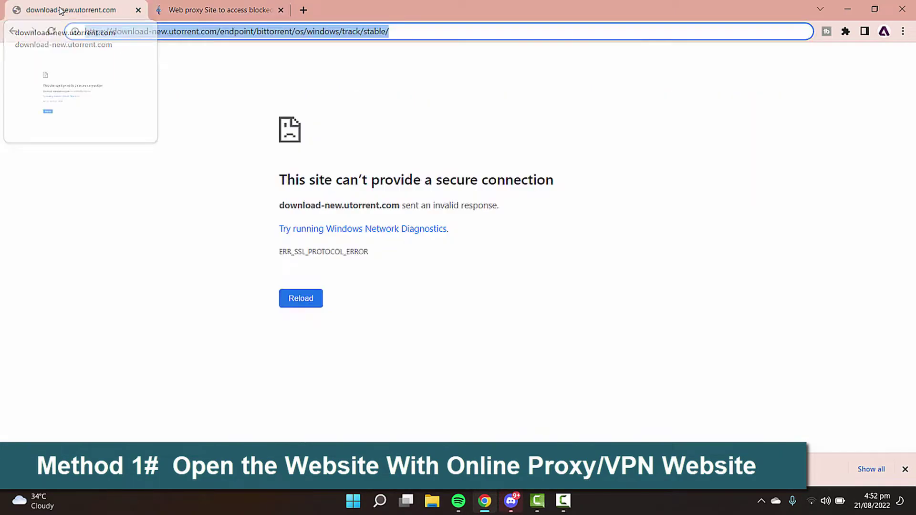
left_click(201, 13)
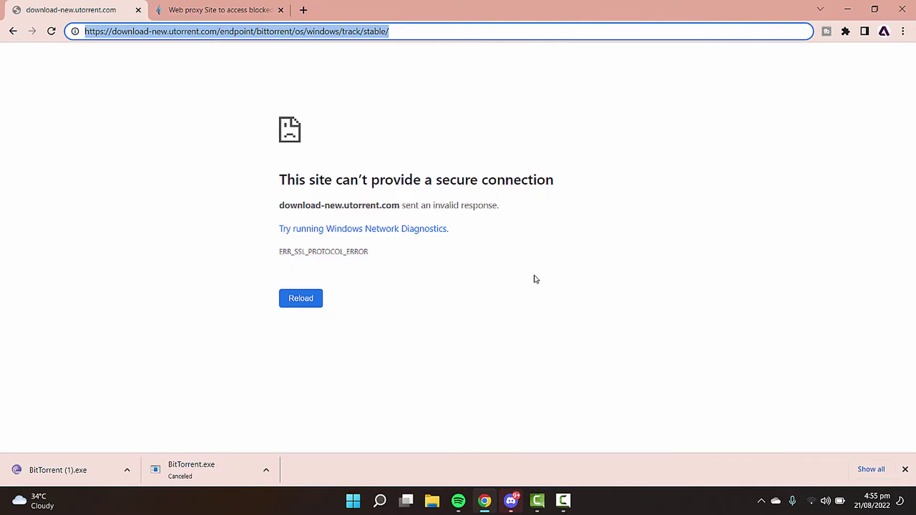
left_click(536, 279)
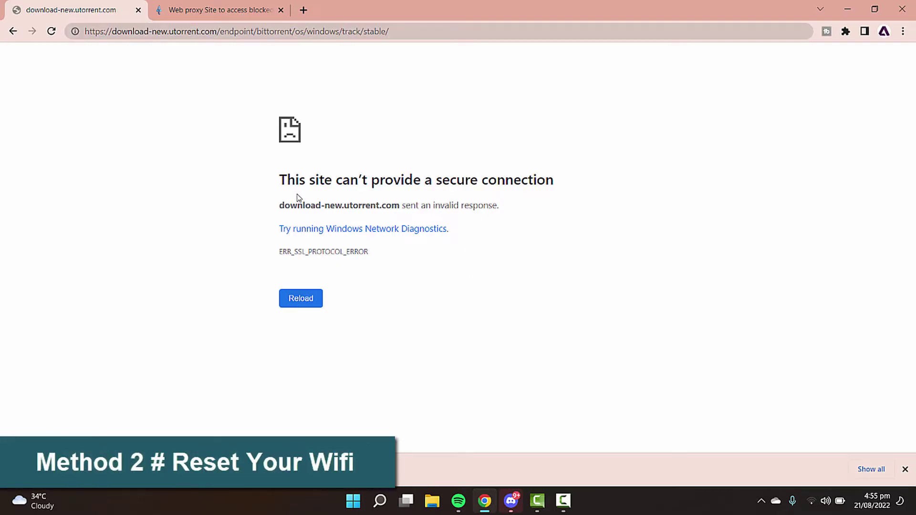
Reach Advanced network settings through the Wi-Fi tray icon's Network and Internet settings
left_click(812, 501)
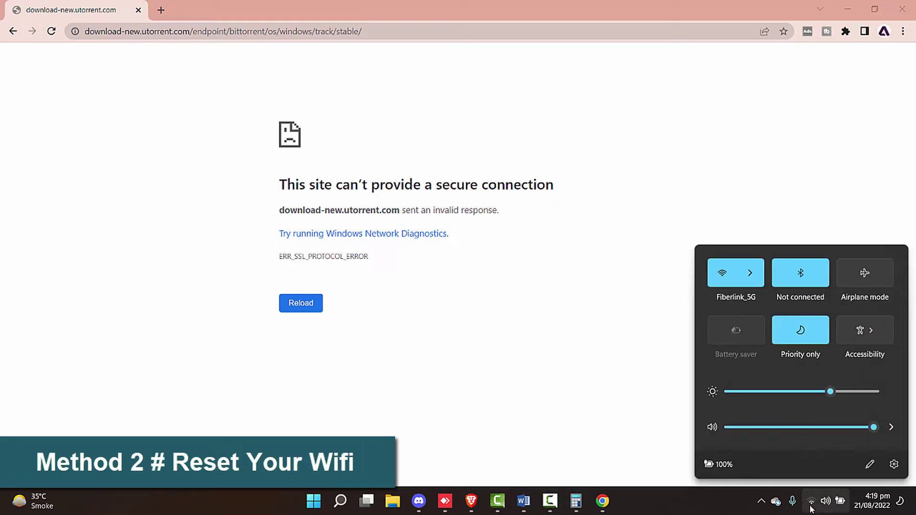
left_click(812, 504)
right_click(811, 502)
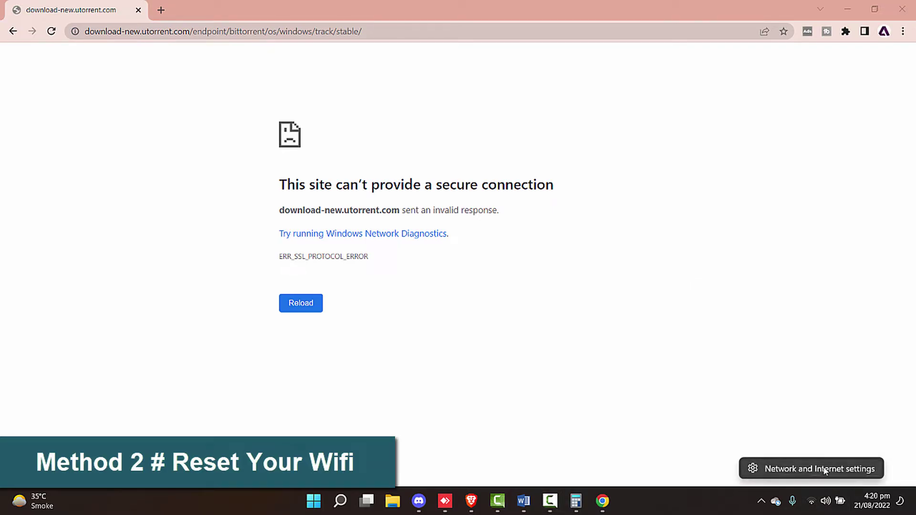
left_click(824, 470)
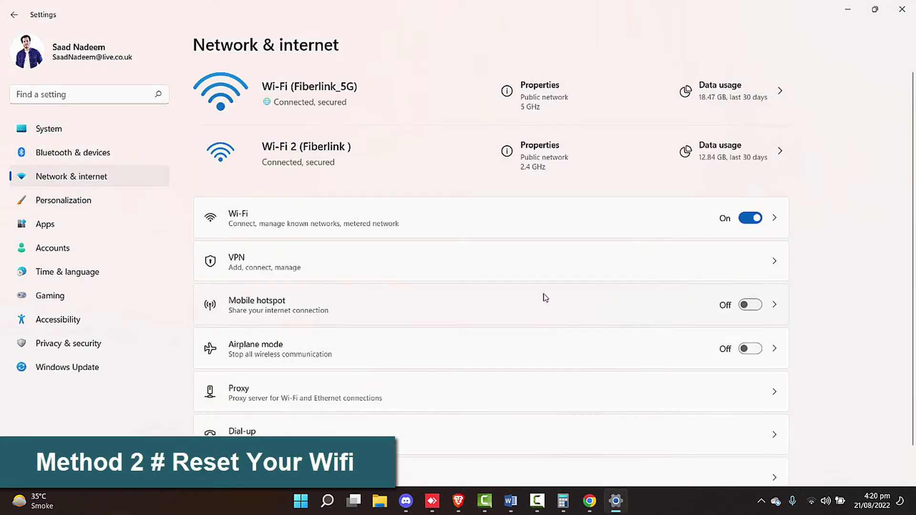
scroll(492, 456, "down", 2)
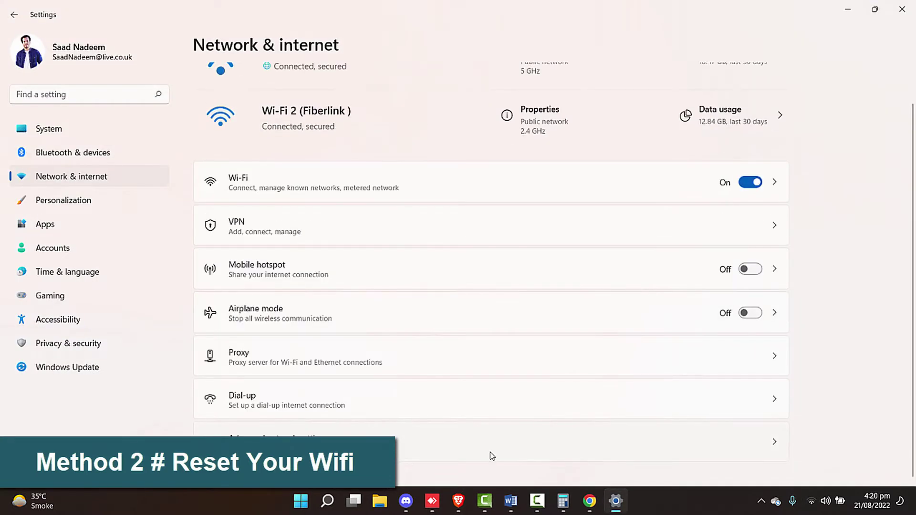
left_click(492, 456)
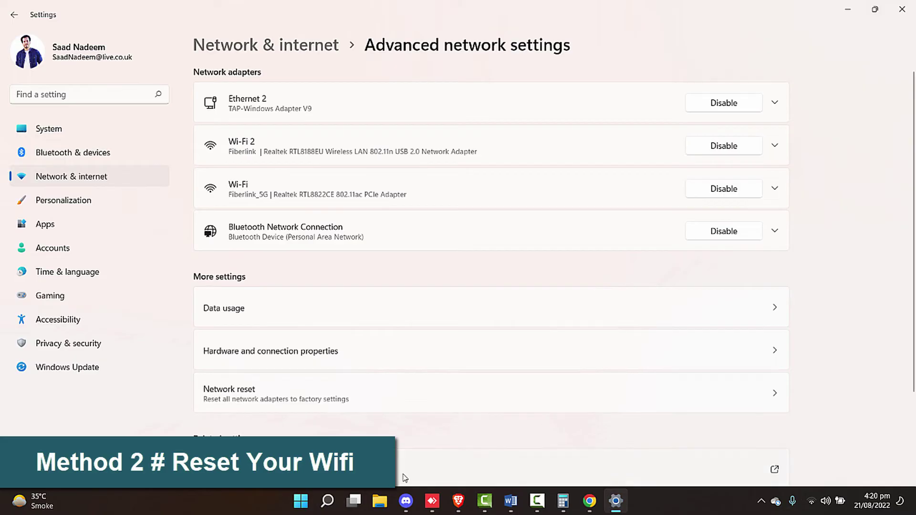
Disable and then re-enable the Wi-Fi 2 adapter in Network Connections
left_click(404, 477)
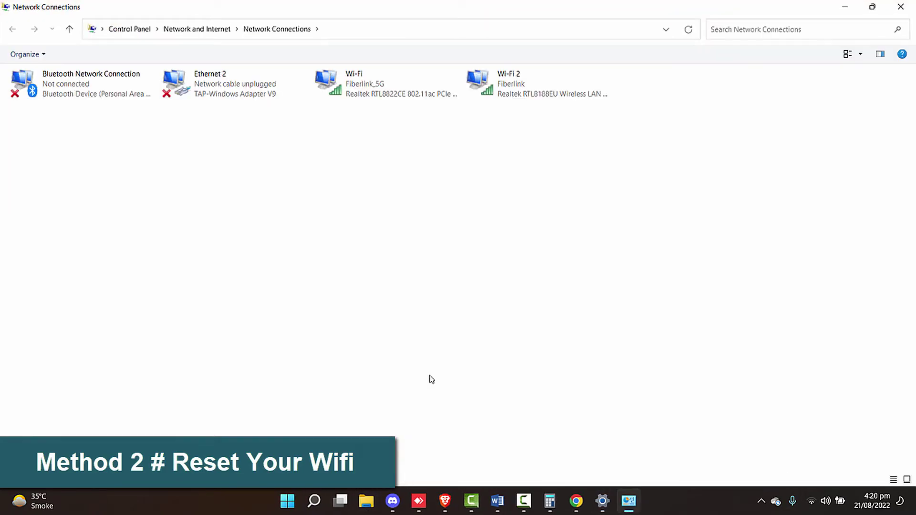
left_click(509, 87)
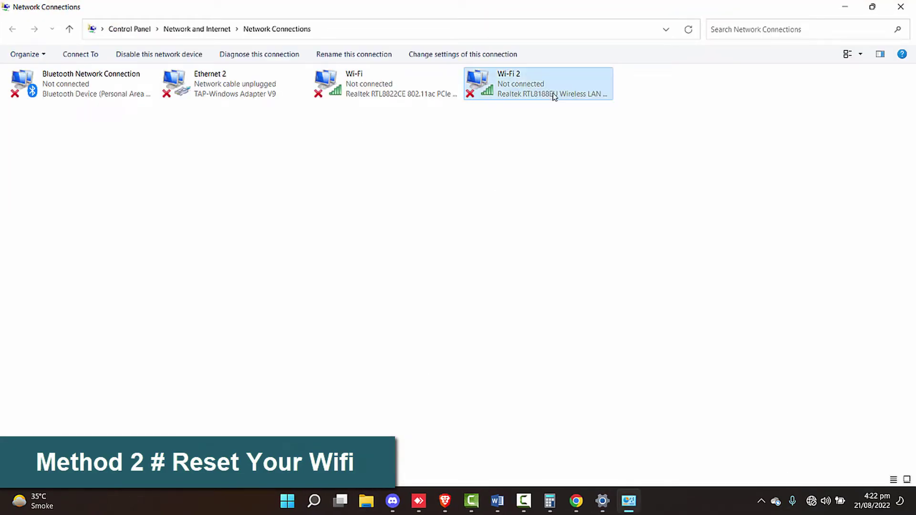
right_click(527, 89)
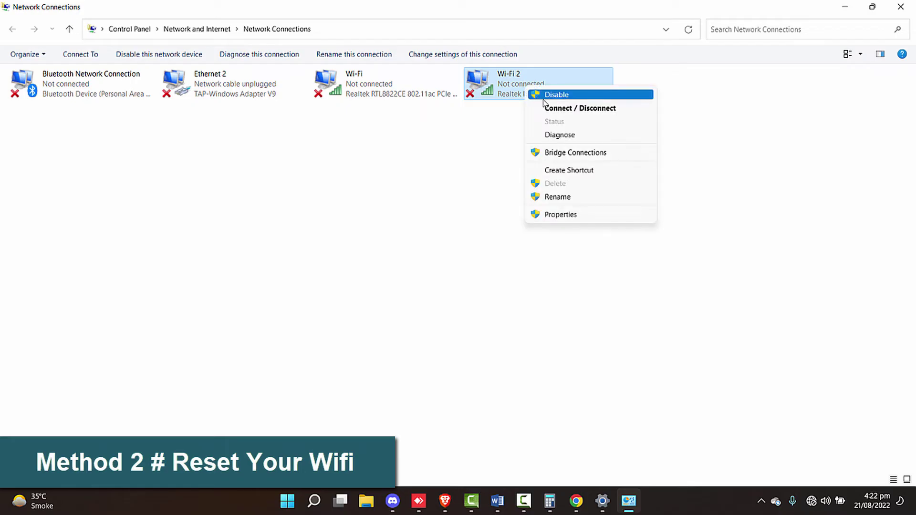
left_click(544, 96)
right_click(531, 95)
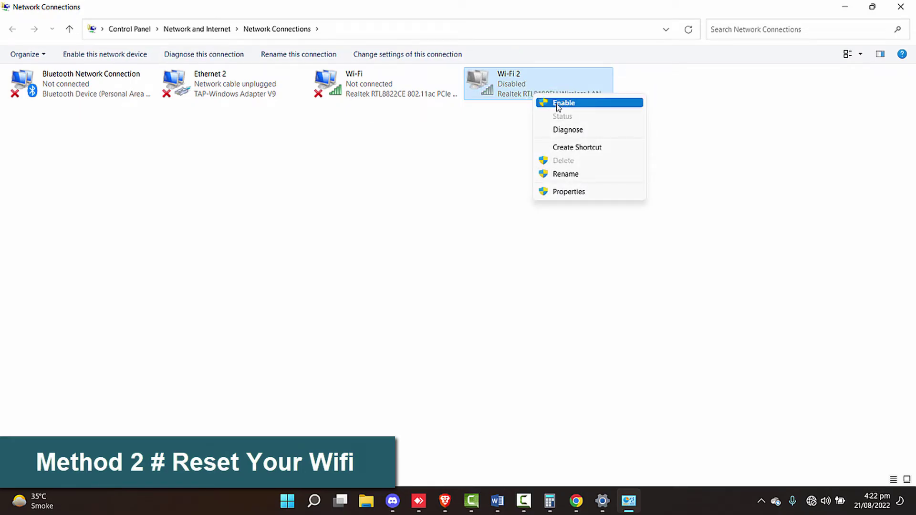
left_click(558, 103)
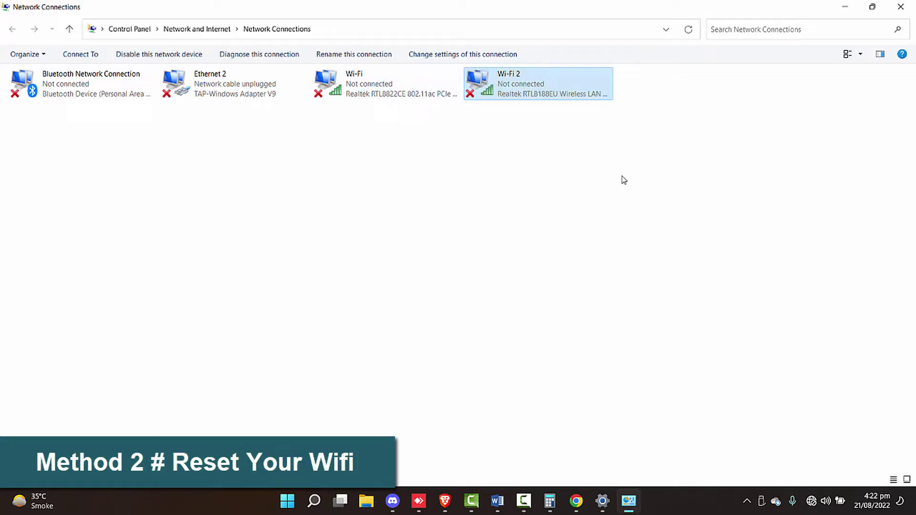
Reconnect Wi-Fi 2 to the Fiberlink network from quick settings
left_click(816, 502)
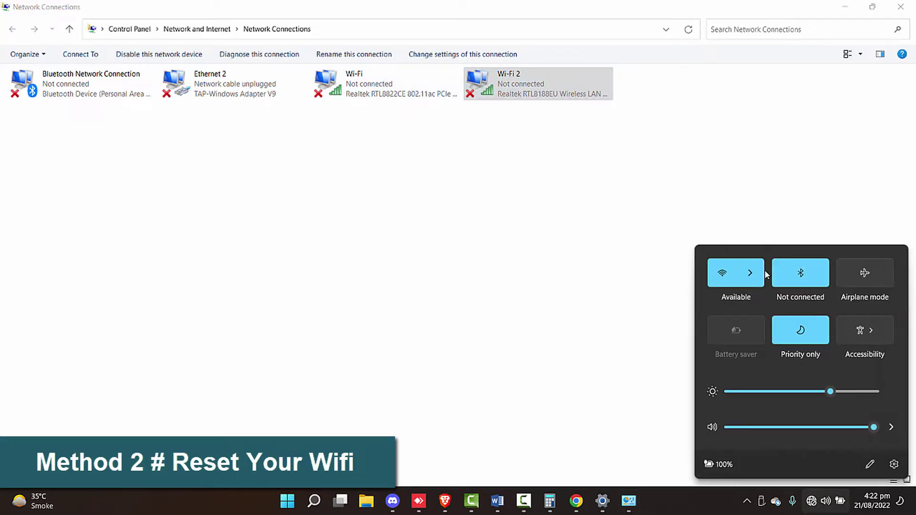
left_click(761, 280)
left_click(791, 289)
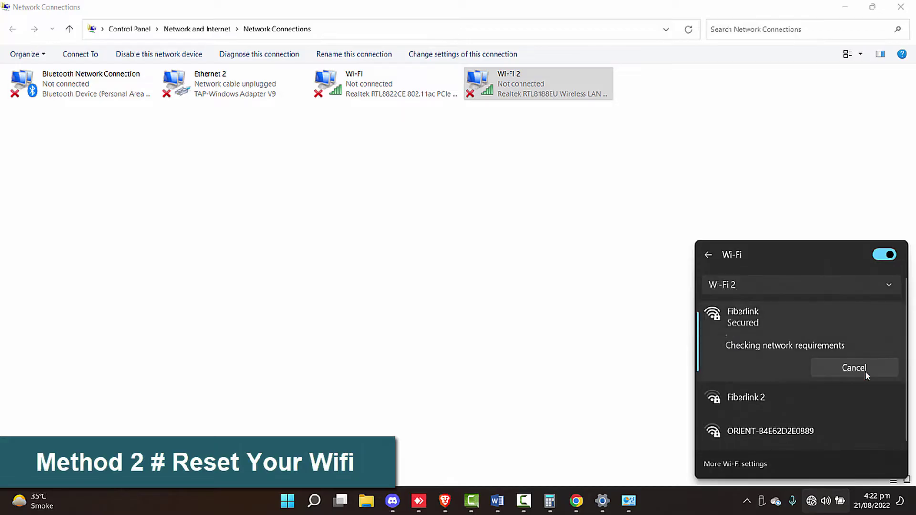
Reload the download-new.utorrent.com error page in Chrome after the Wi-Fi reset
left_click(679, 323)
left_click(576, 500)
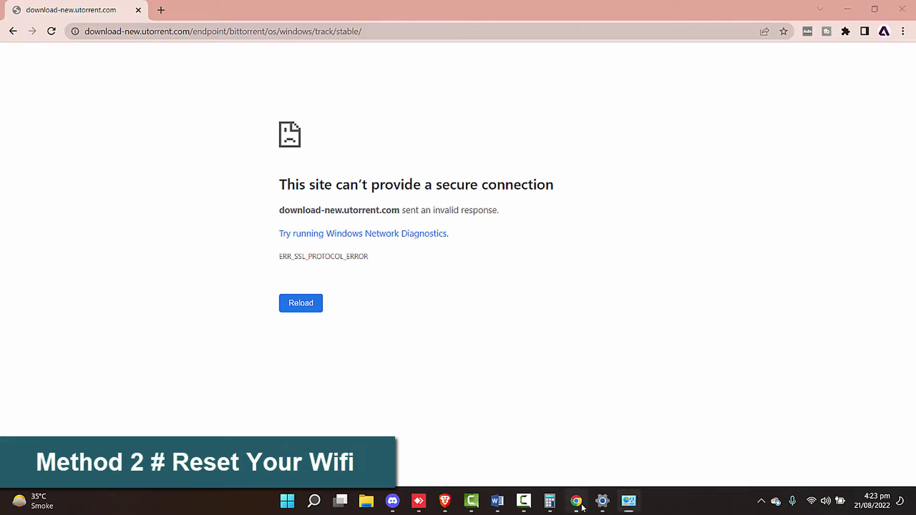
right_click(540, 111)
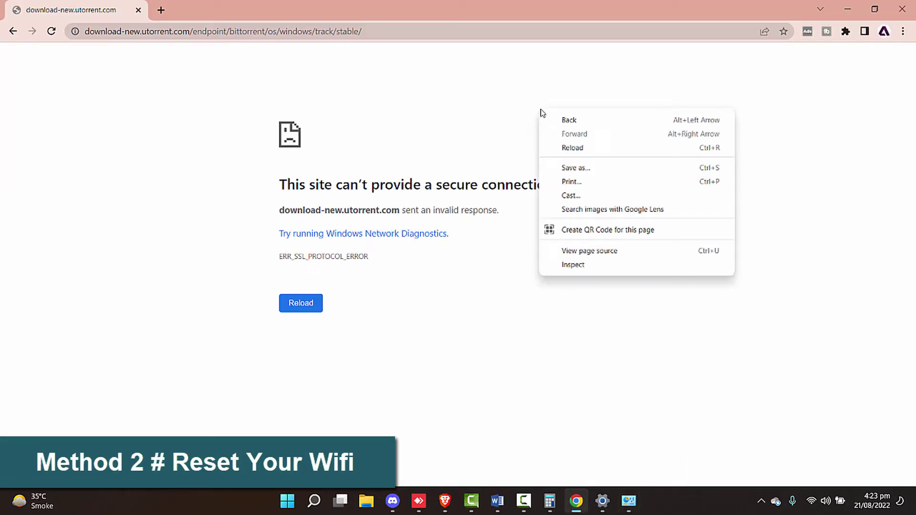
left_click(569, 149)
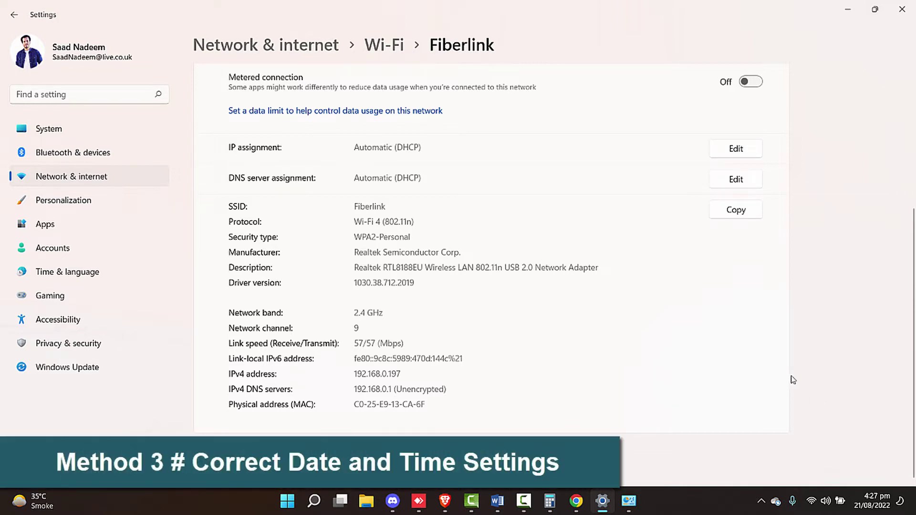
Check Date & time shows automatic time and the Islamabad, Karachi time zone, leaving it unchanged
right_click(871, 501)
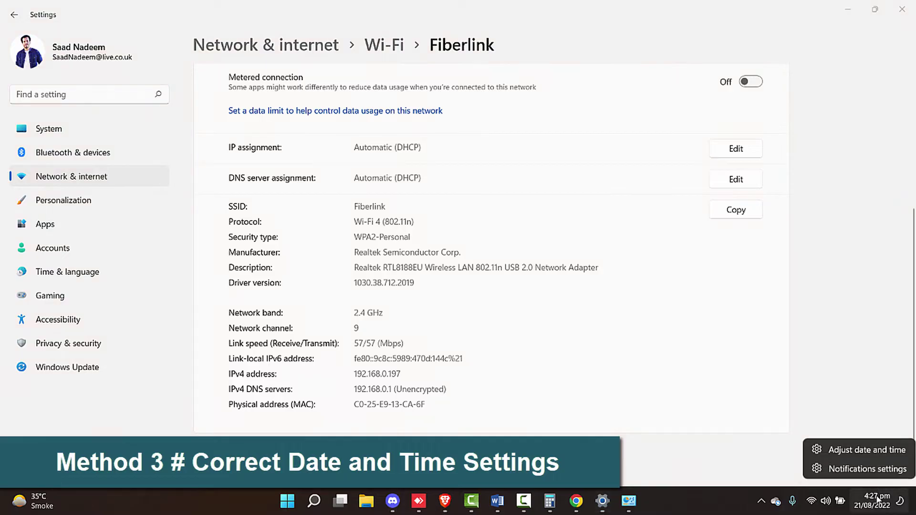
left_click(854, 447)
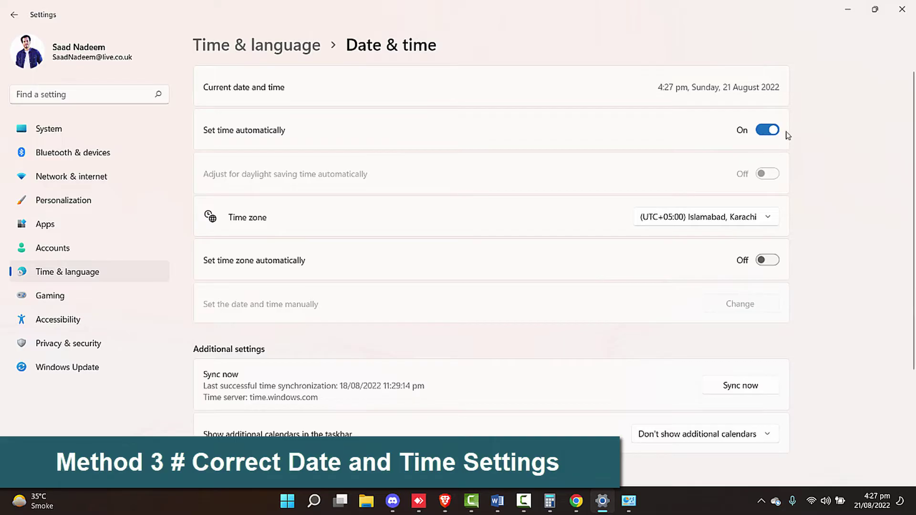
mouse_move(911, 214)
left_click(656, 220)
left_click(677, 79)
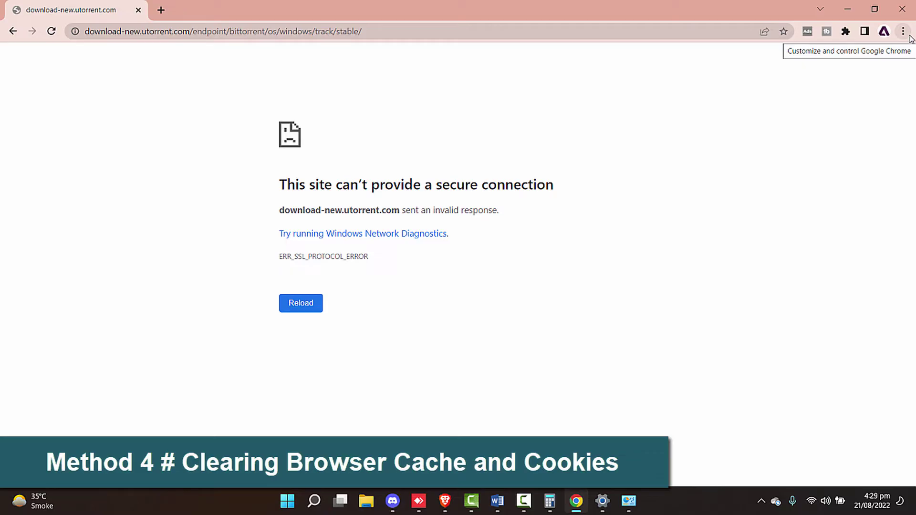
Clear all-time cookies and cached files in Chrome while keeping browsing history
left_click(909, 36)
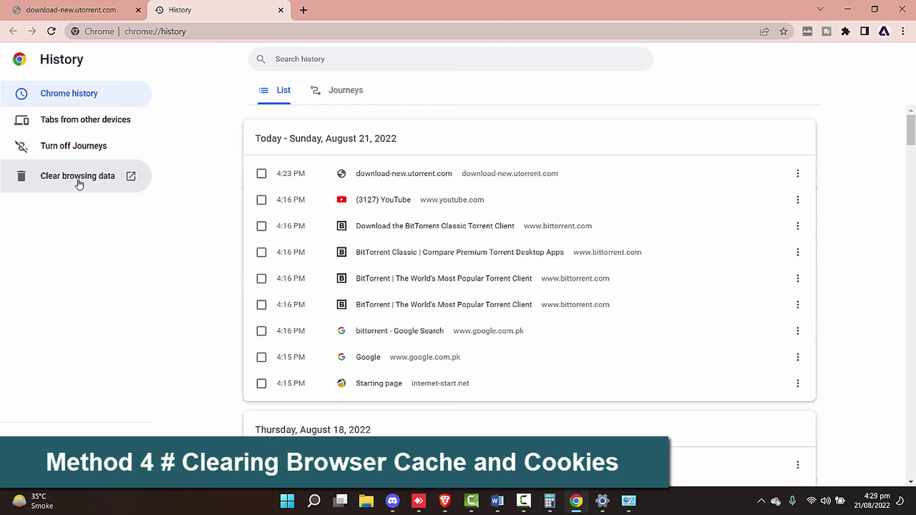
left_click(79, 185)
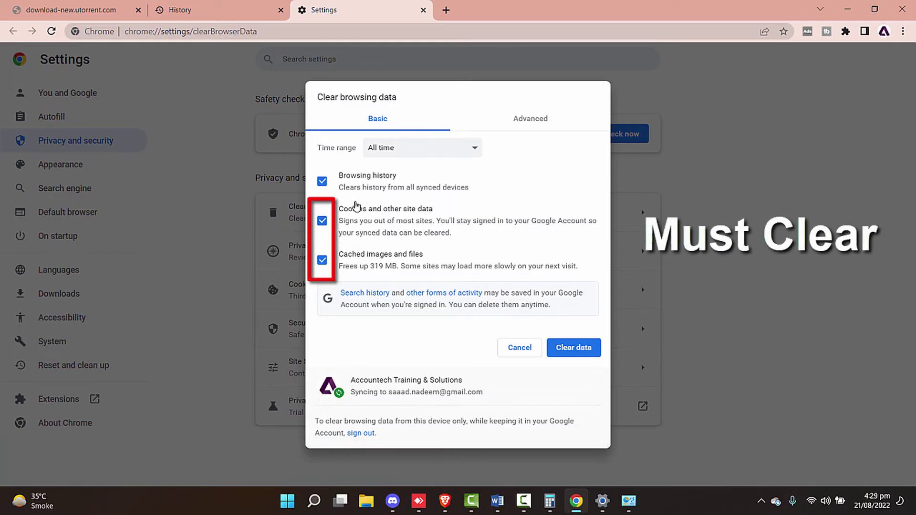
left_click(331, 186)
left_click(587, 351)
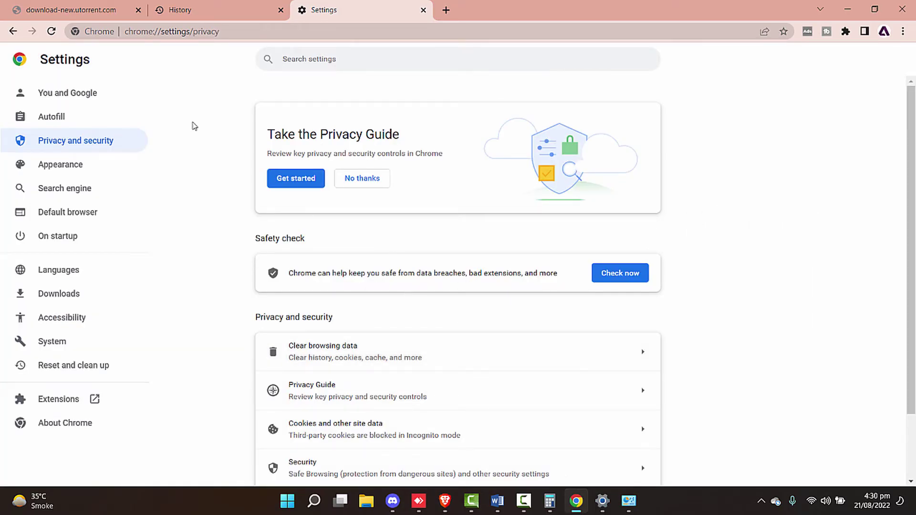
Reload the still-failing uTorrent page, then close Chrome
left_click(71, 10)
right_click(537, 106)
left_click(593, 147)
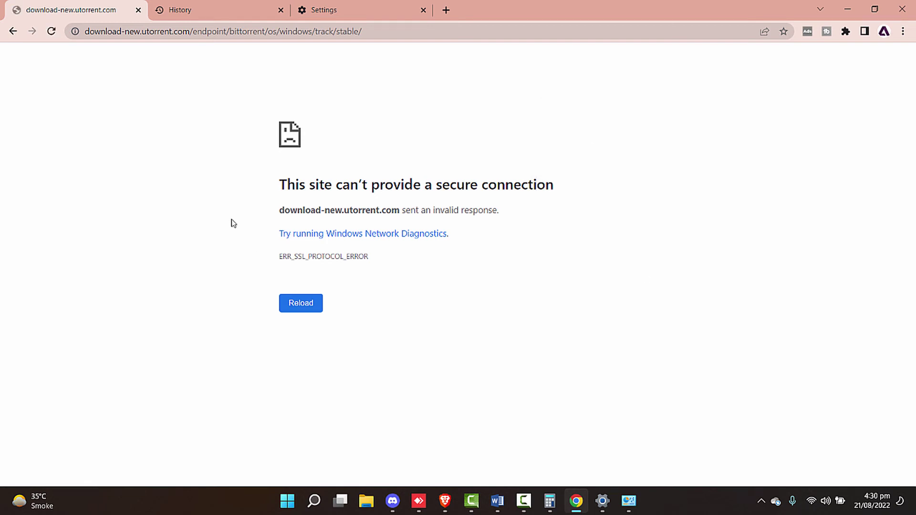
left_click(902, 10)
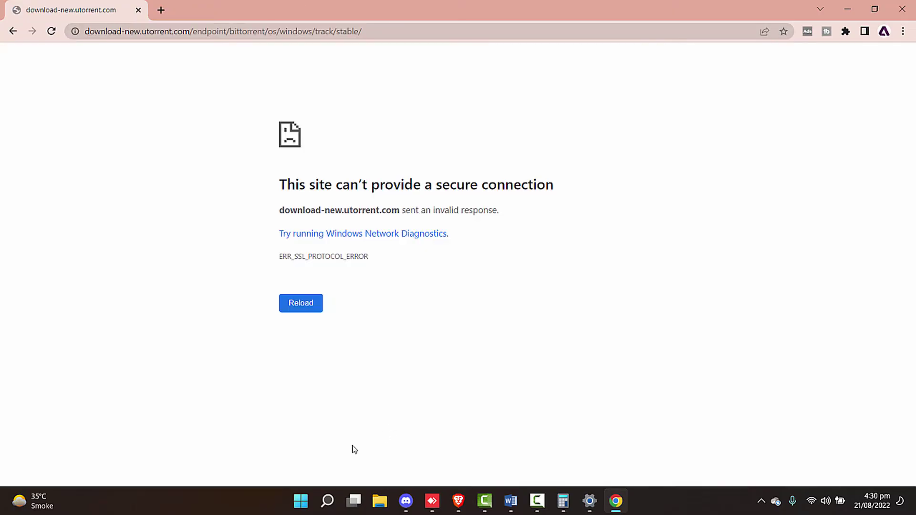
Clear the SSL state from Control Panel's Internet Options Content tab
left_click(301, 501)
type("co")
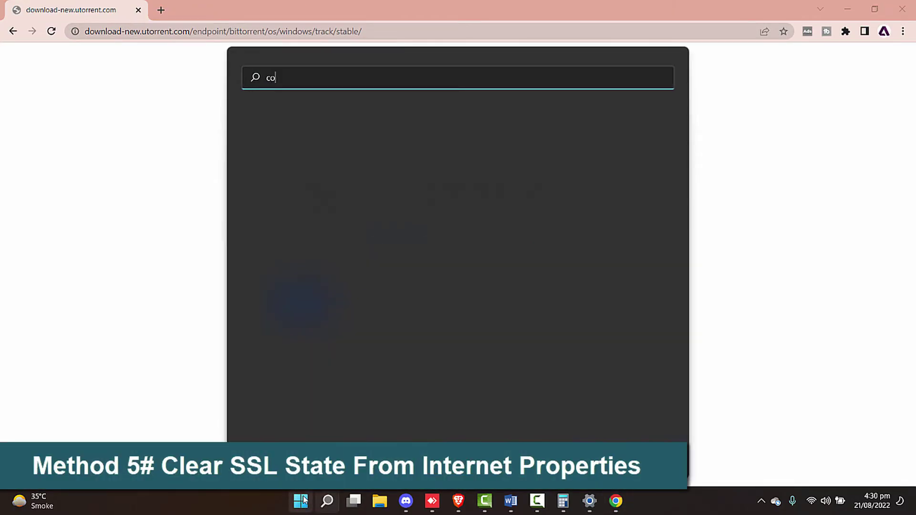
type("ntrol")
key("Return")
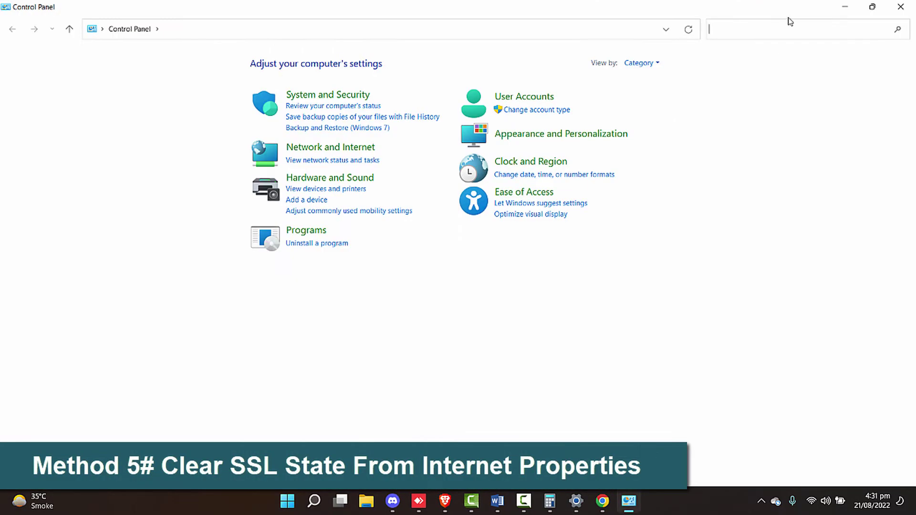
type("internet")
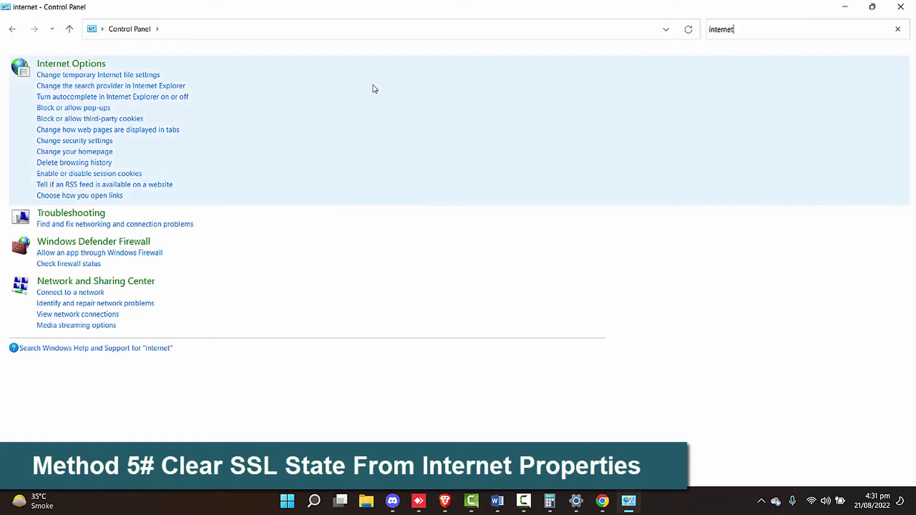
left_click(81, 65)
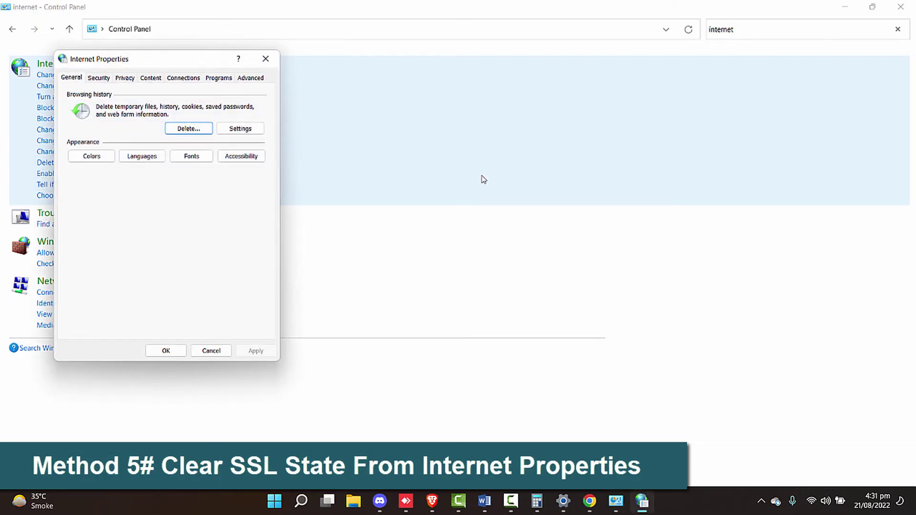
left_click(151, 77)
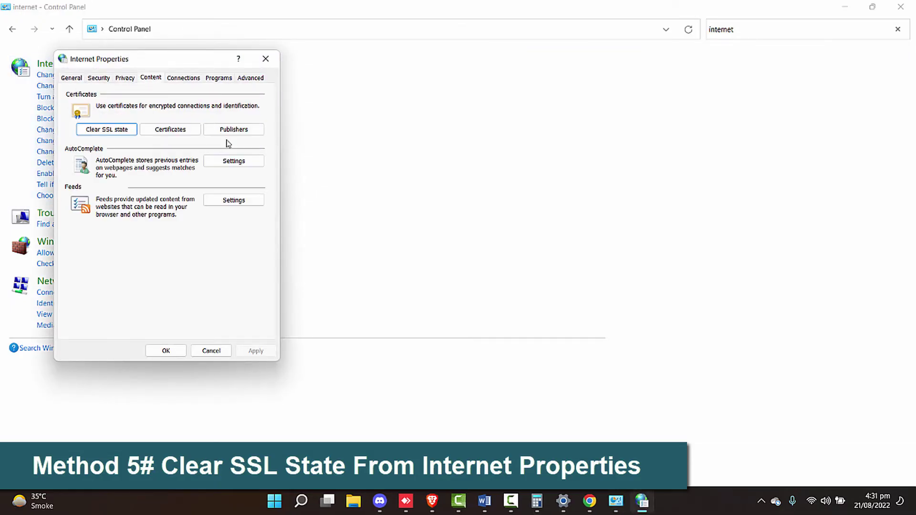
left_click(96, 132)
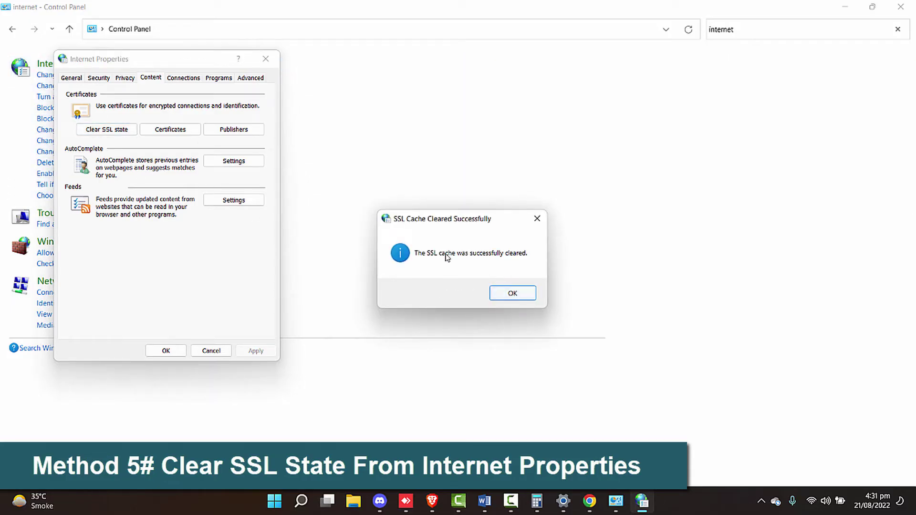
left_click(519, 295)
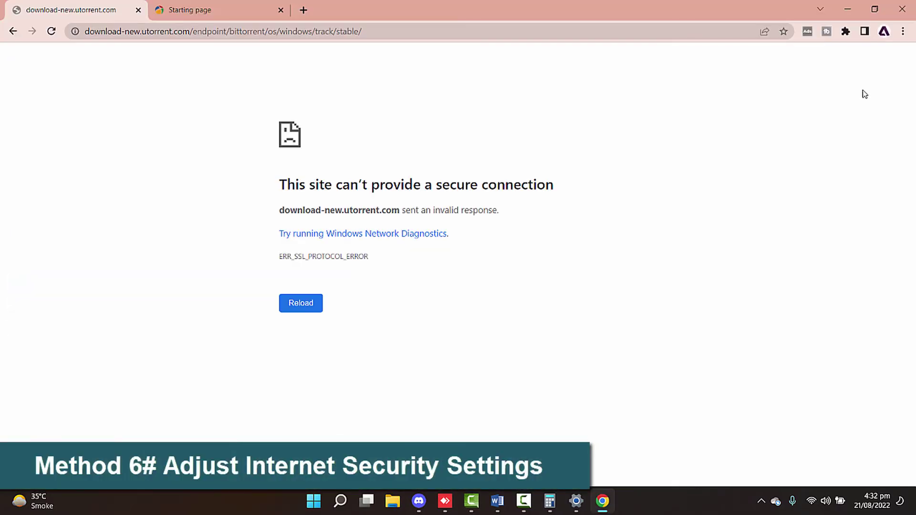
Open Control Panel from the Start search
left_click(903, 32)
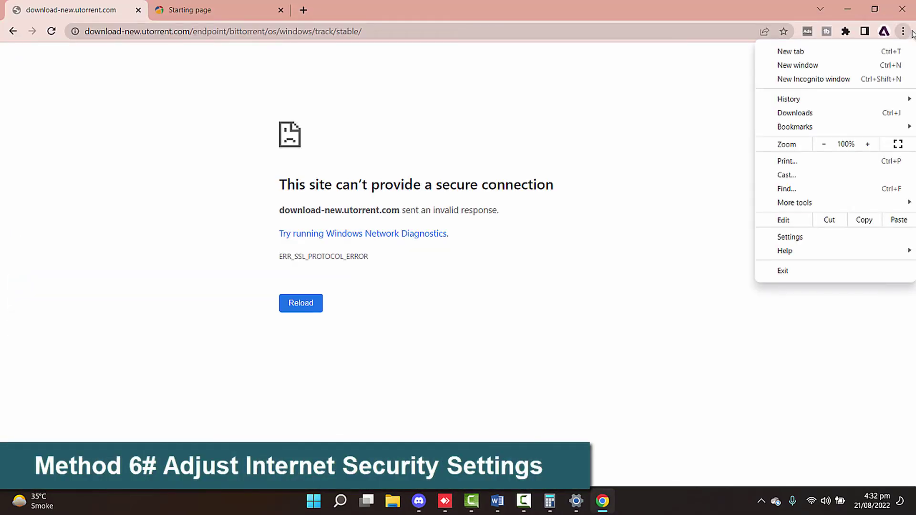
left_click(806, 241)
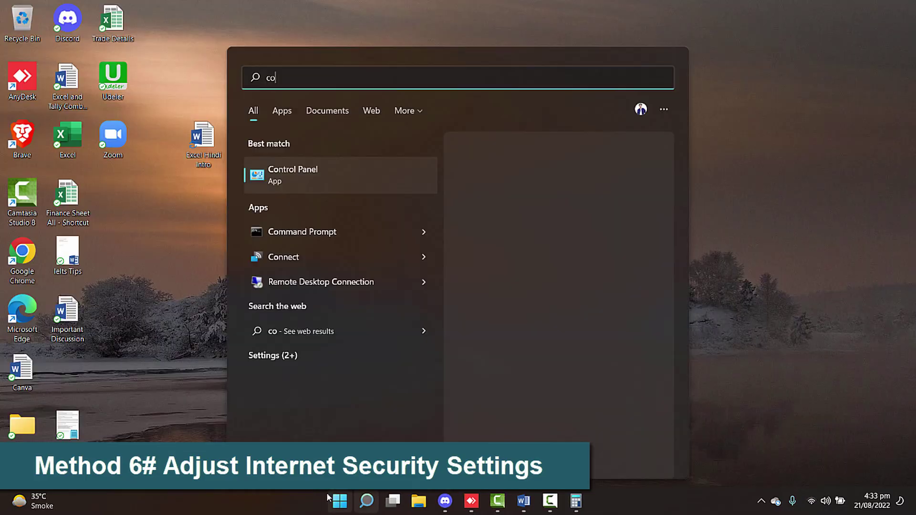
type("ntr")
key("Return")
Lower the Internet zone security level to Medium in Internet Options and apply it
type("nternet")
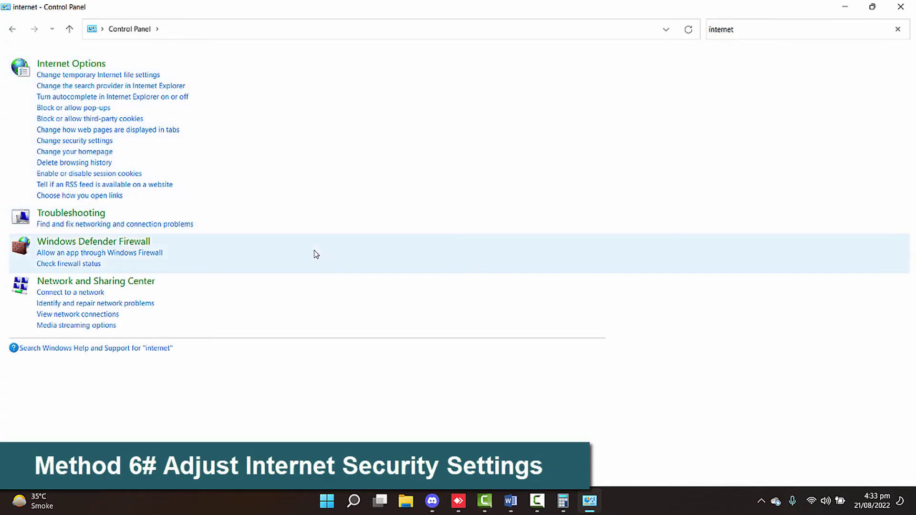
key("ctrl+Tab")
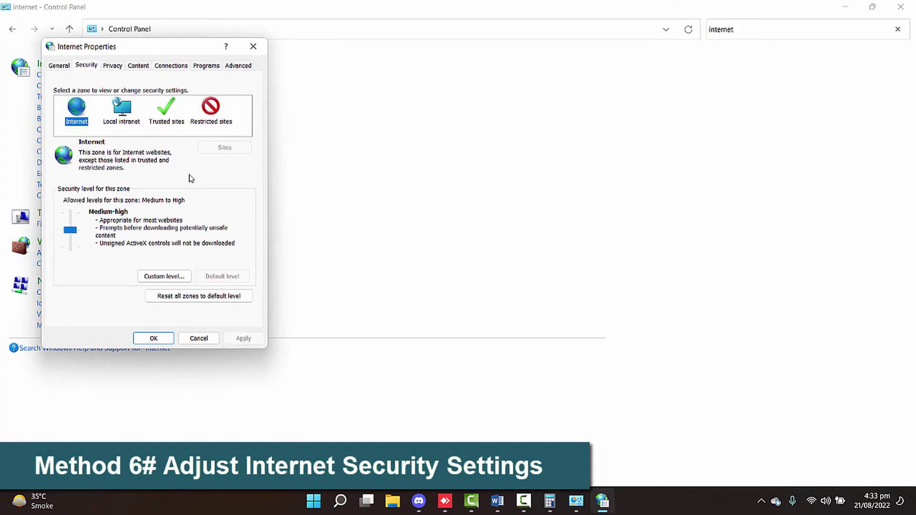
key("Tab")
key("Down")
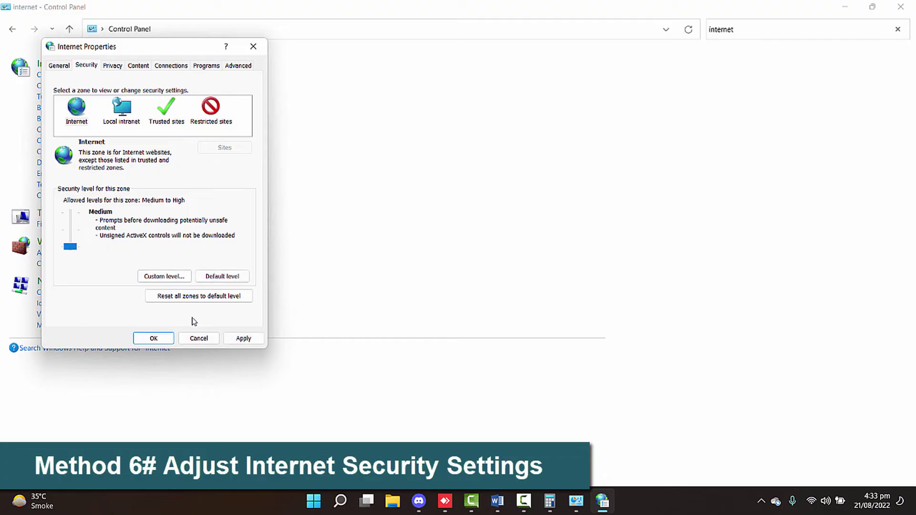
left_click(243, 338)
left_click(173, 339)
left_click(844, 6)
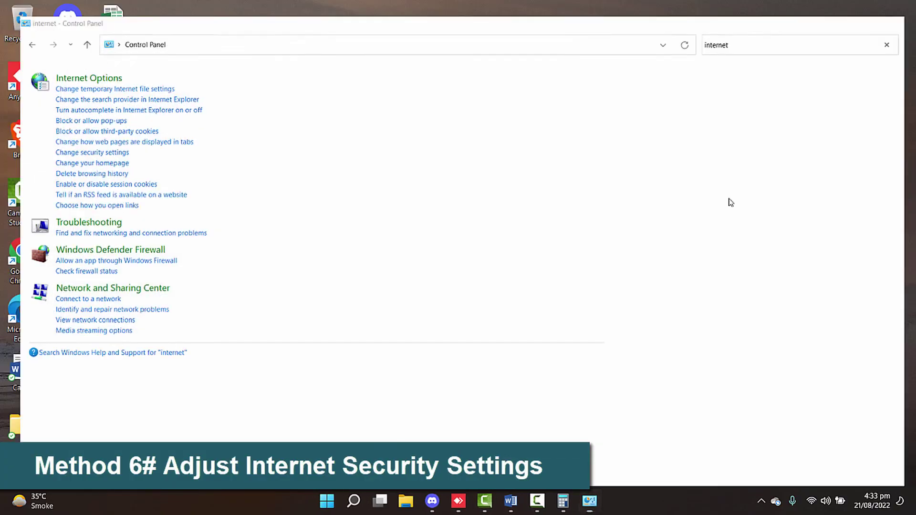
Relaunch Chrome and go to chrome://flags
double_click(25, 271)
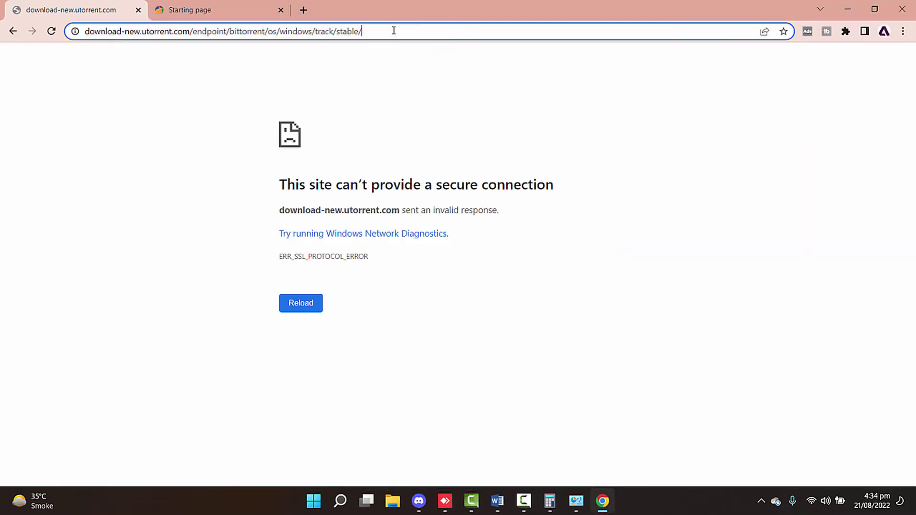
left_click(393, 30)
type("c")
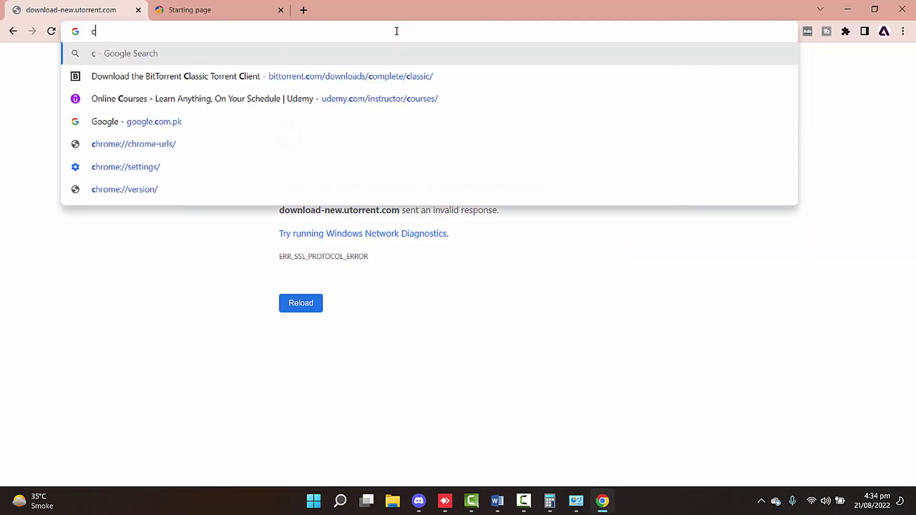
type("hrome")
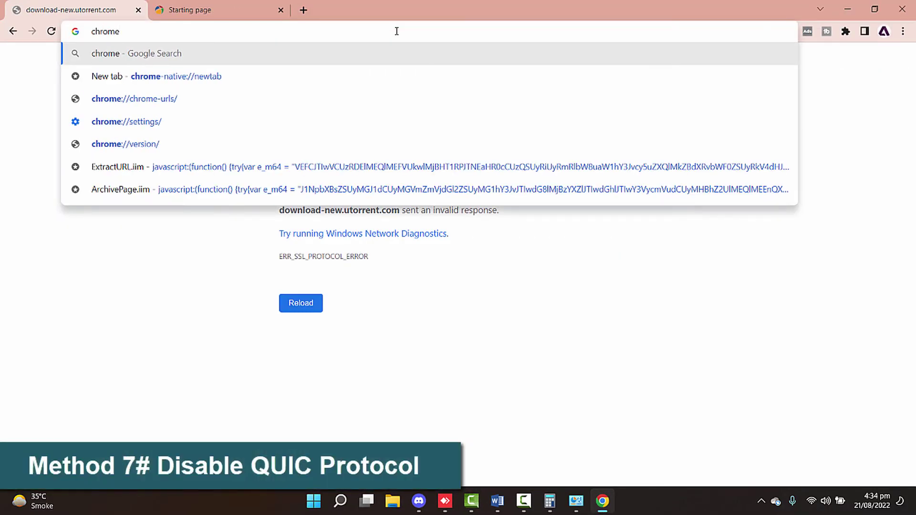
type("://")
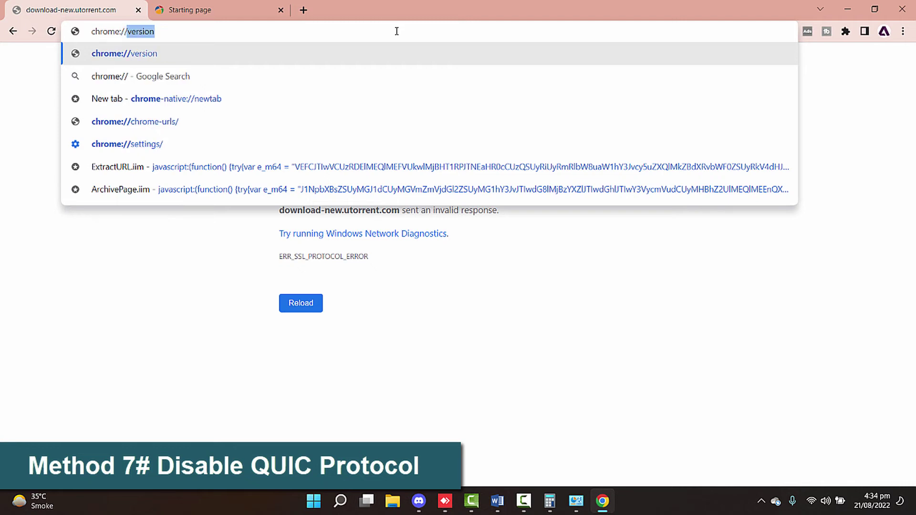
type("flags")
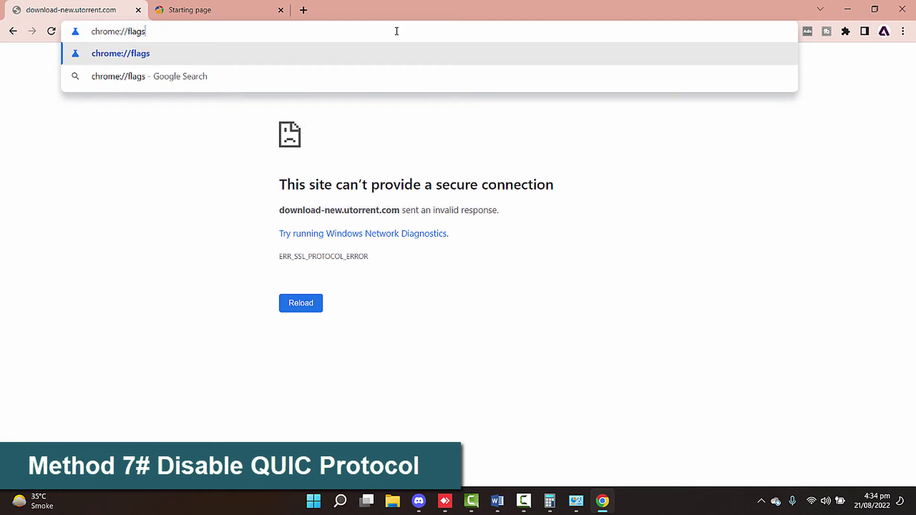
key("Return")
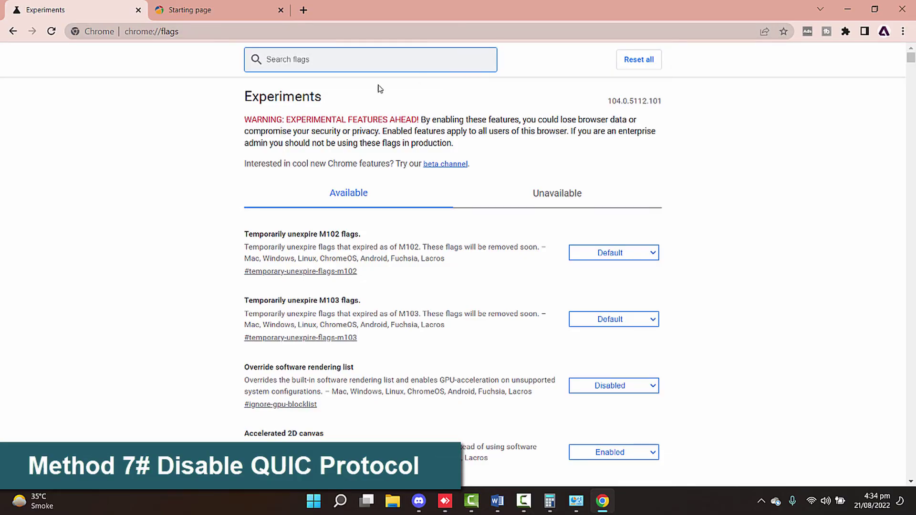
Set the Experimental QUIC protocol flag to Disabled and relaunch Chrome
type("quic")
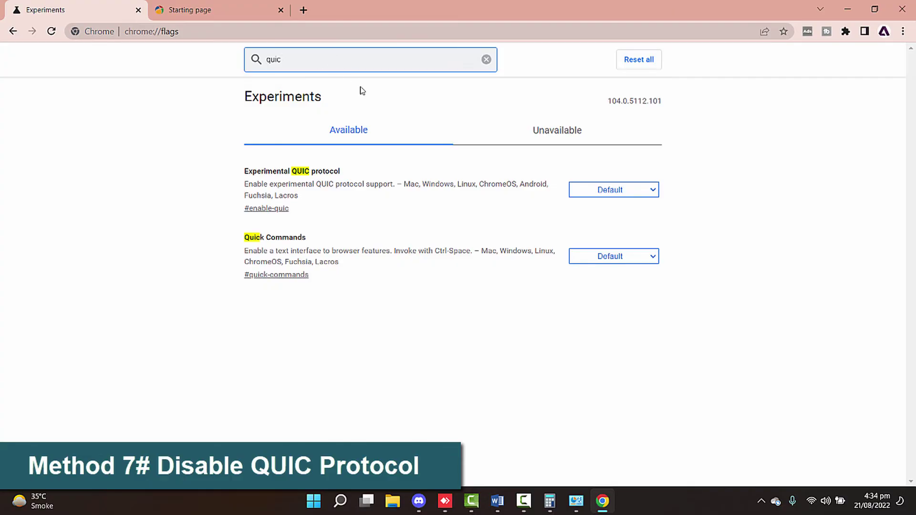
left_click(648, 193)
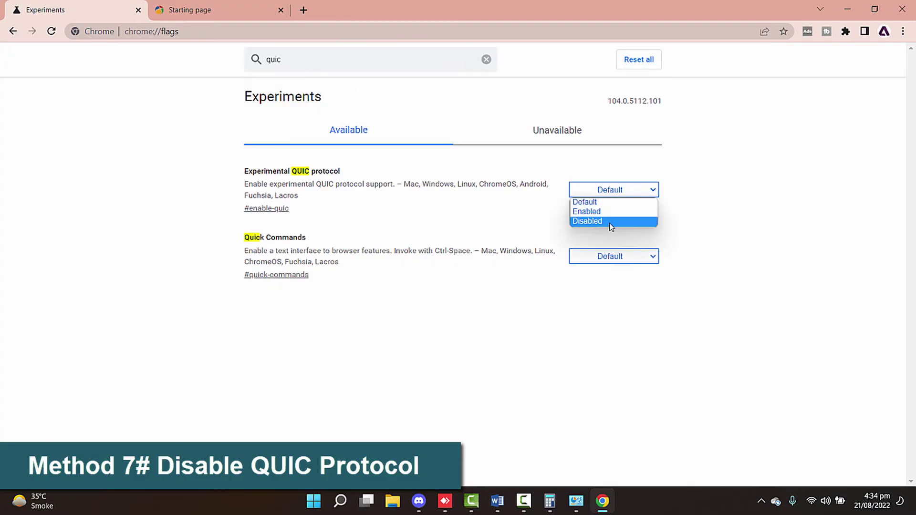
left_click(609, 223)
left_click(839, 458)
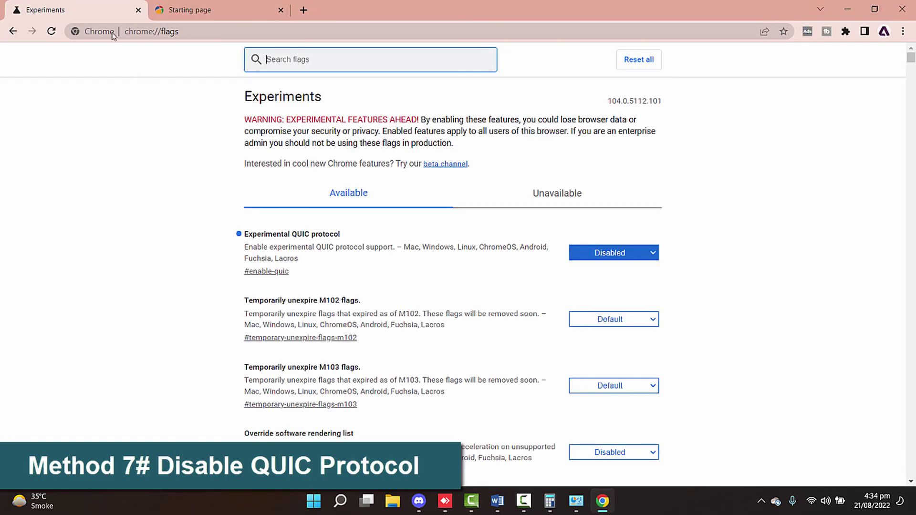
left_click(220, 16)
left_click(234, 31)
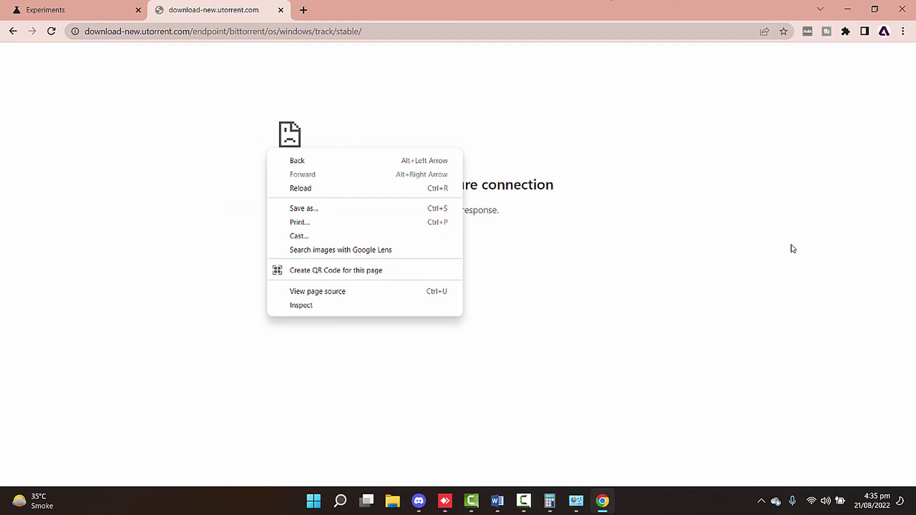
Remove the Amazon Assistant for Chrome and Eboost Ad Spy extensions from Chrome
left_click(814, 233)
left_click(903, 31)
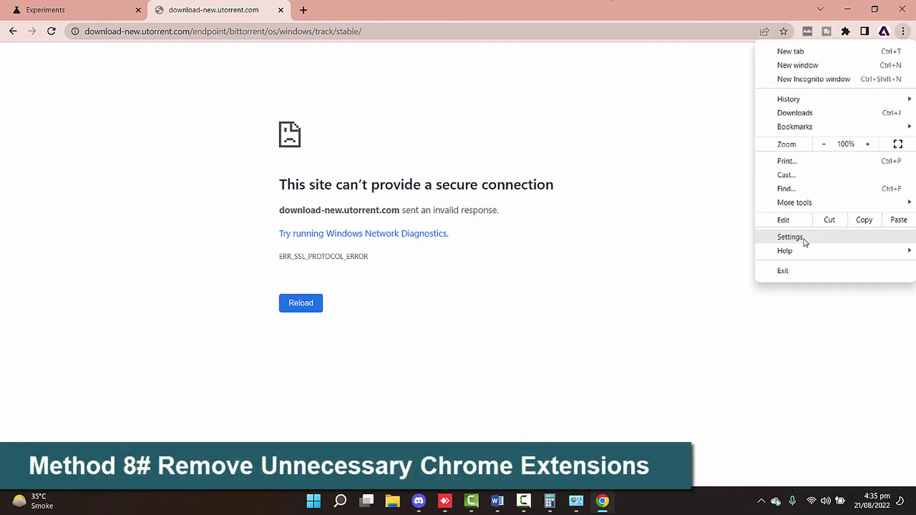
mouse_move(794, 203)
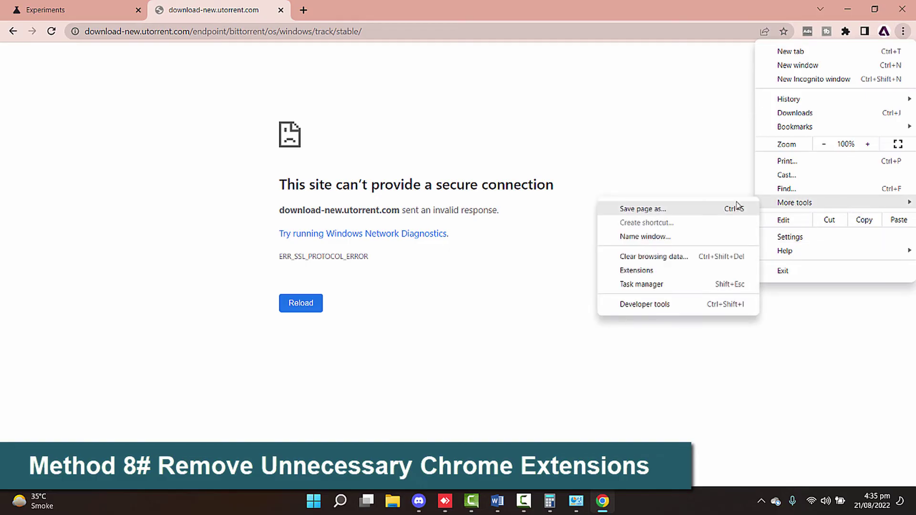
left_click(714, 271)
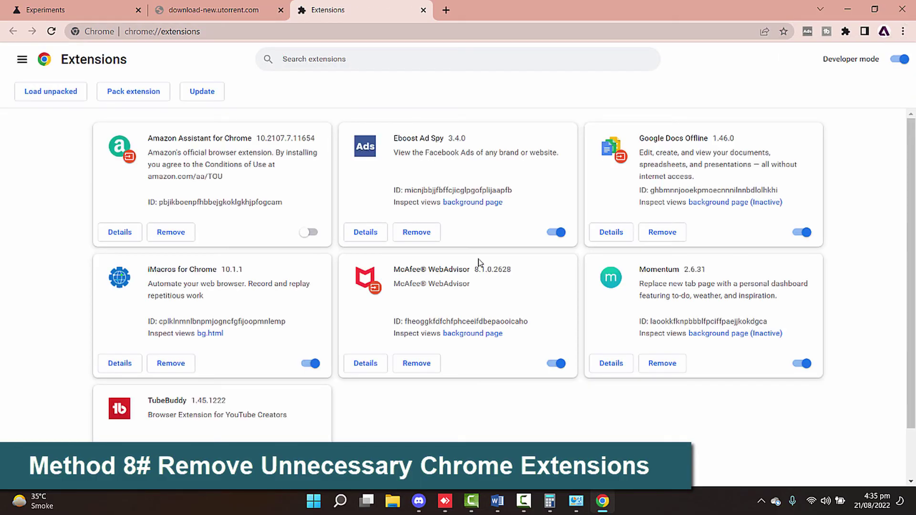
left_click(180, 234)
left_click(767, 125)
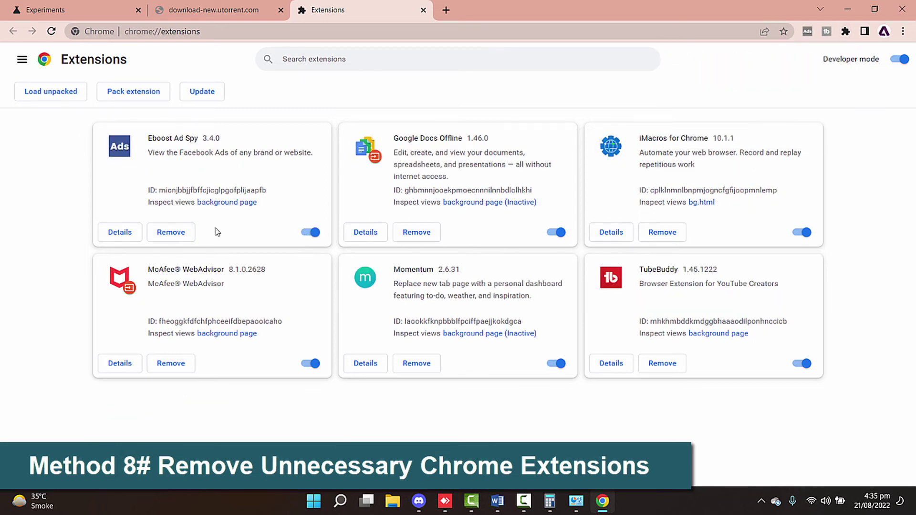
left_click(177, 233)
left_click(733, 120)
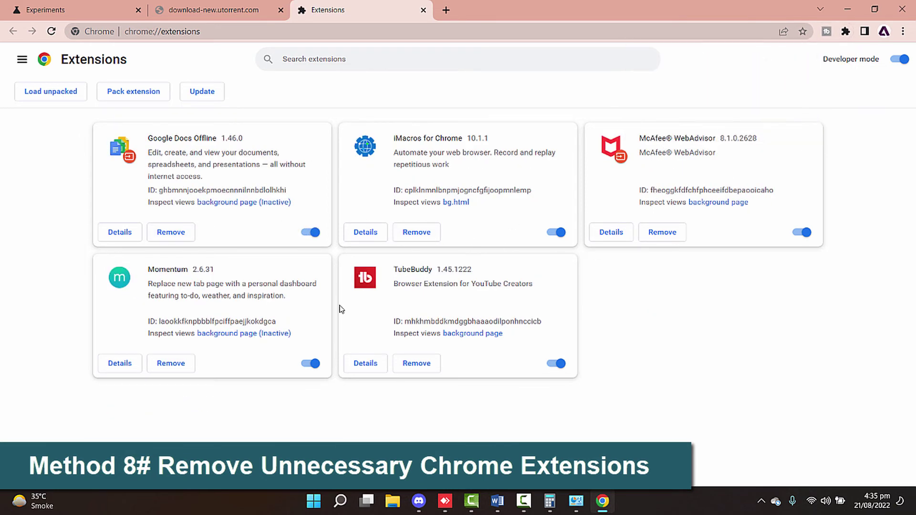
Restart Chrome and reopen the BitTorrent download page, which still shows the error
key("ctrl+w")
key("alt+F4")
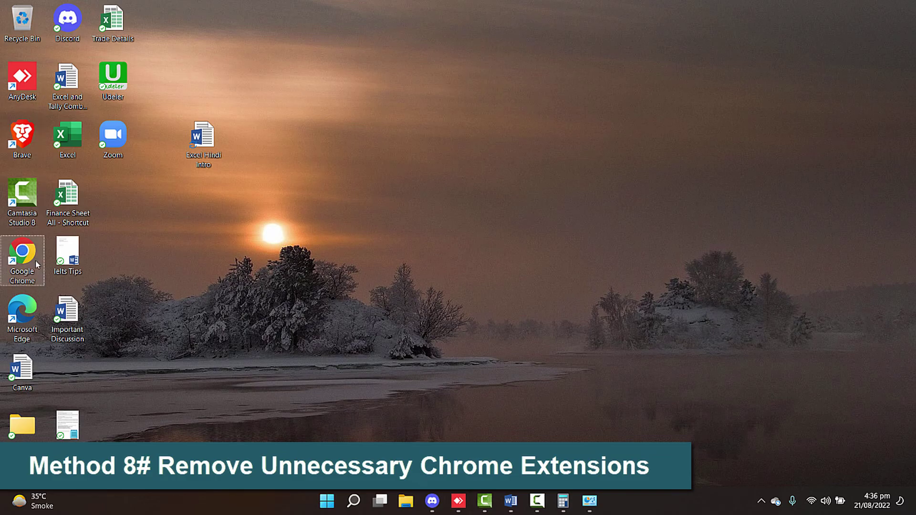
double_click(35, 261)
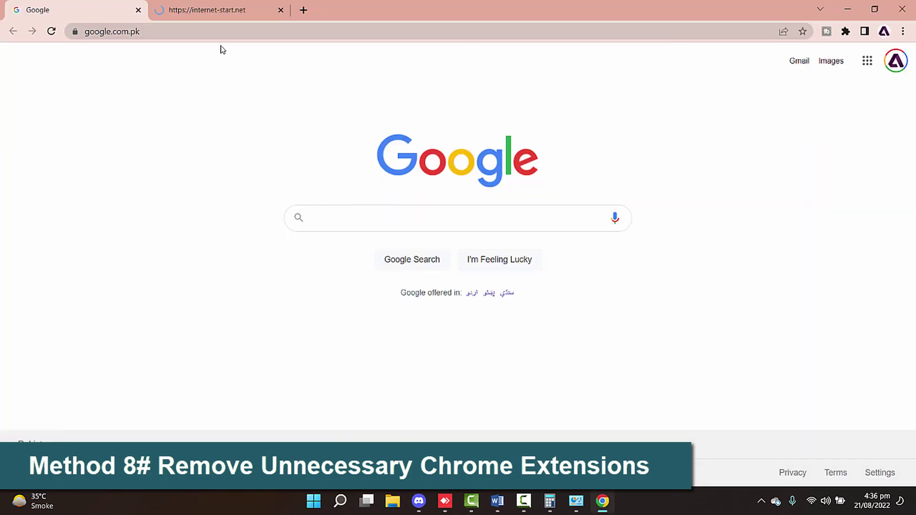
left_click(224, 38)
type("b")
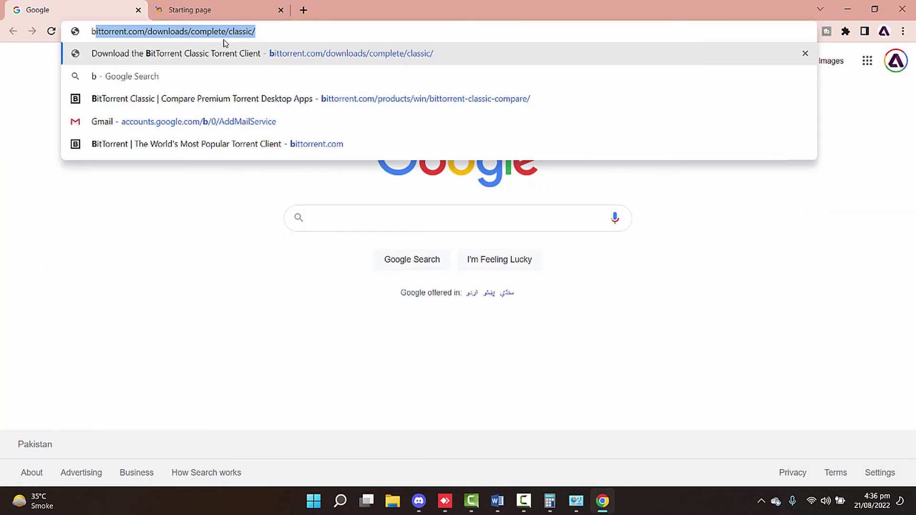
key("Return")
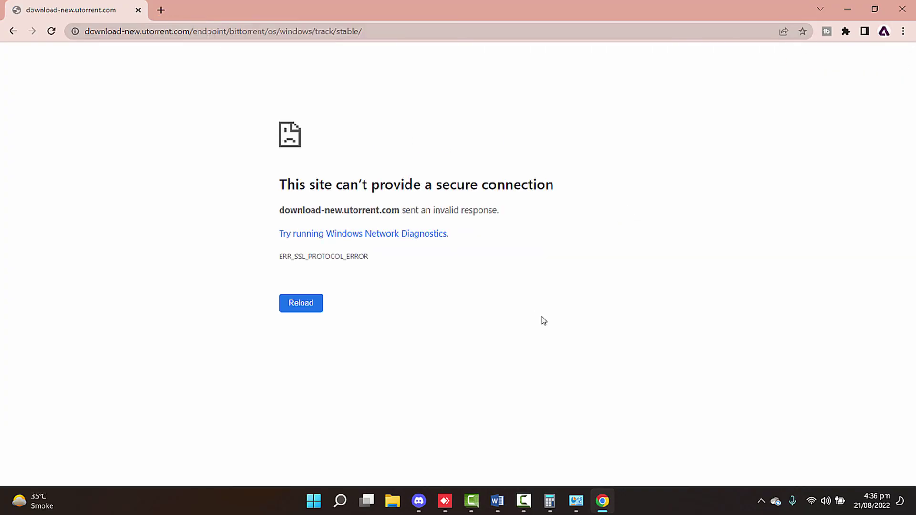
Search 'fire' in Start to open Windows Security's Firewall & network protection
left_click(311, 503)
type("a")
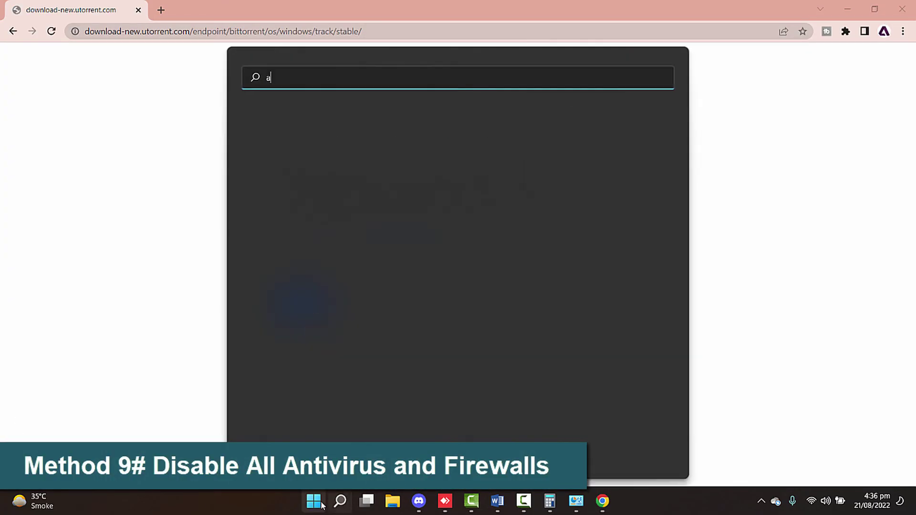
type("ni")
key("BackSpace")
key("BackSpace")
key("BackSpace")
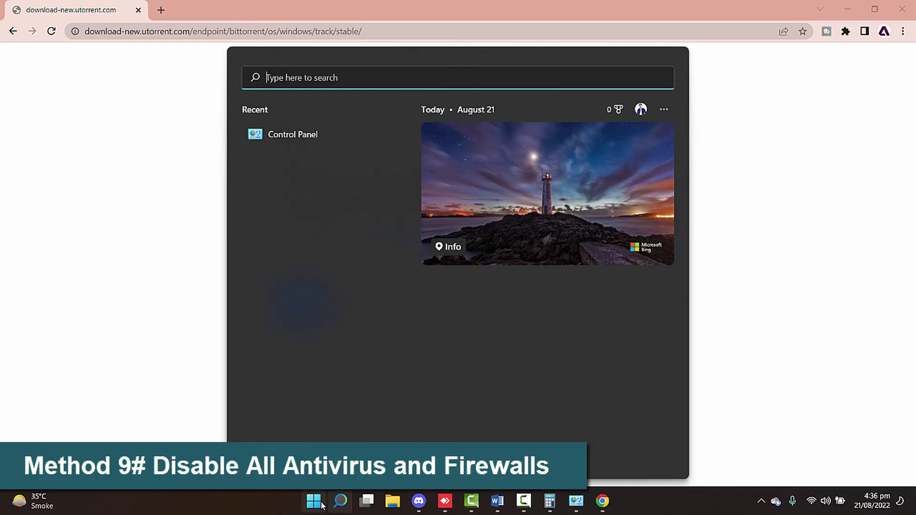
type("fire")
key("Return")
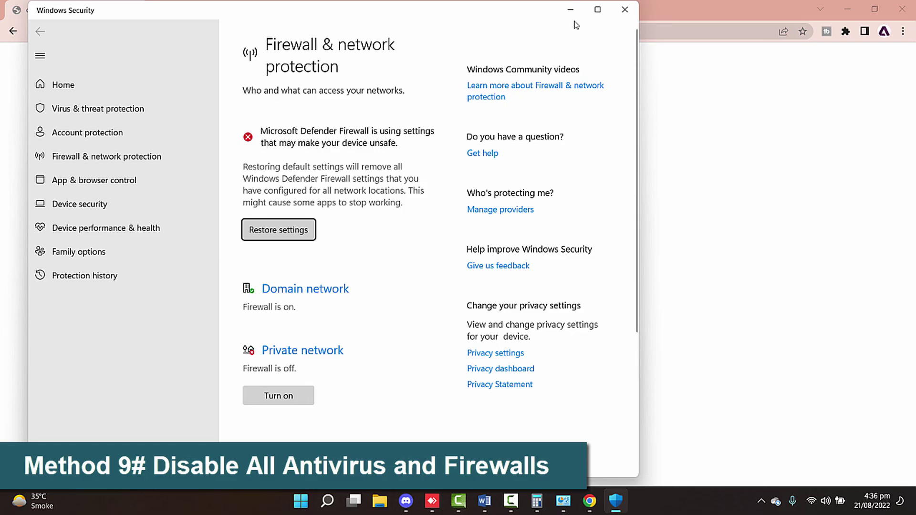
Toggle Real-time protection in the Virus & threat protection settings
left_click(597, 10)
scroll(309, 193, "down", 3)
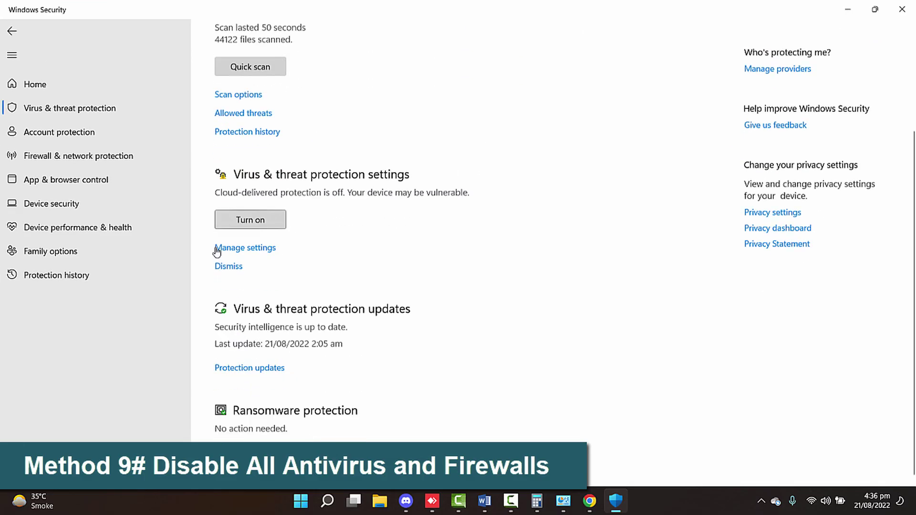
left_click(241, 249)
left_click(227, 186)
scroll(457, 347, "down", 4)
scroll(457, 347, "down", 3)
Close Windows Security and Chrome, then relaunch Chrome with its previous tabs
left_click(901, 9)
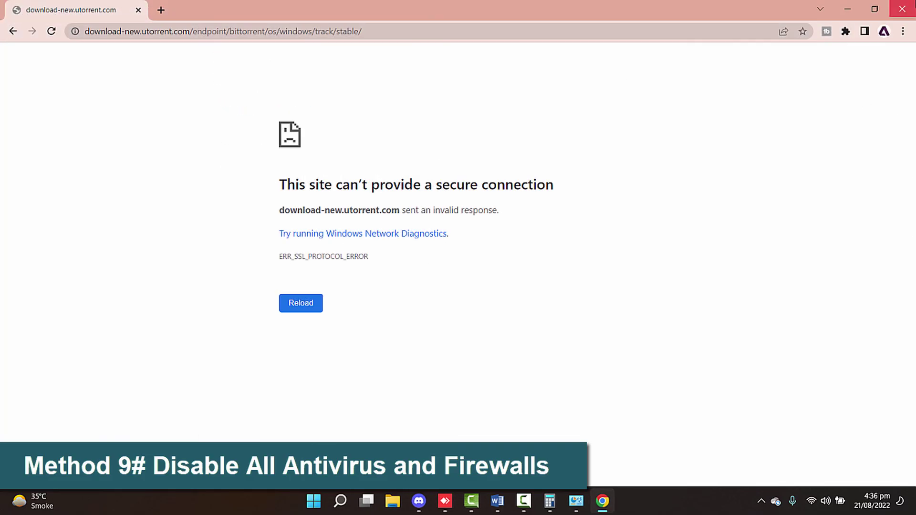
left_click(901, 9)
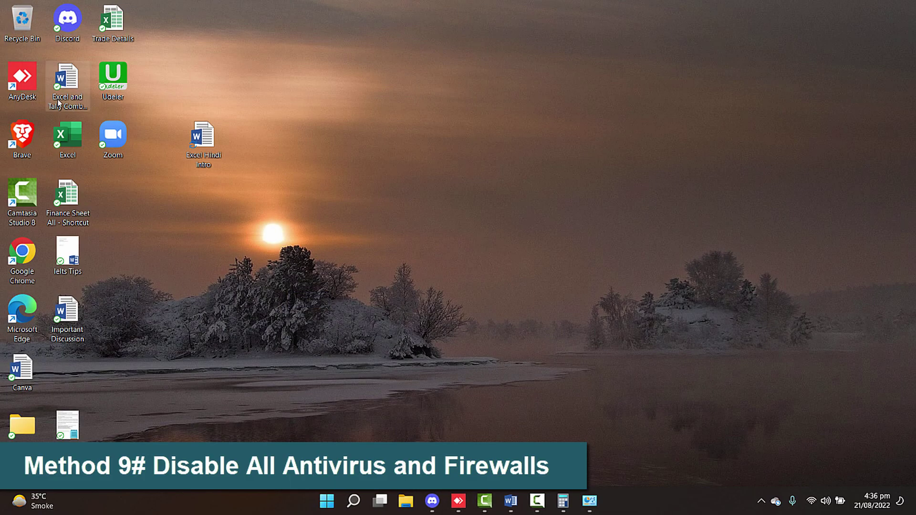
double_click(24, 244)
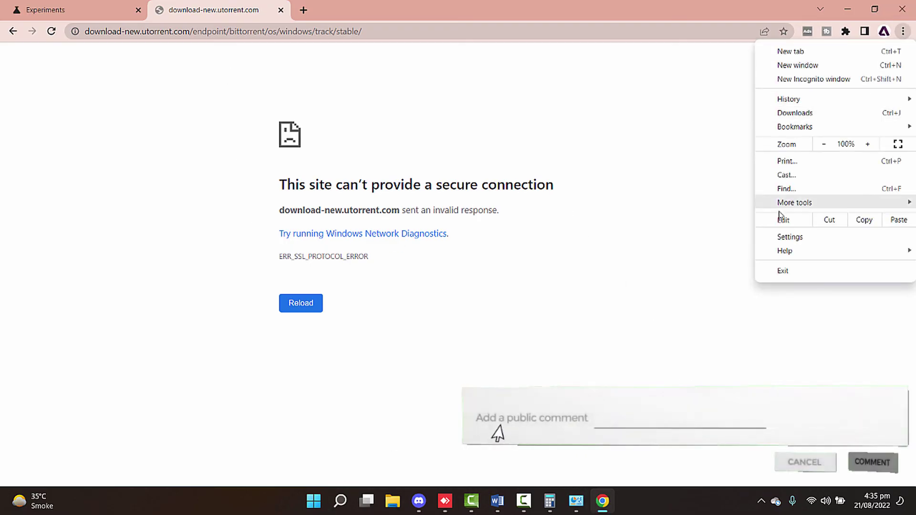
mouse_move(794, 202)
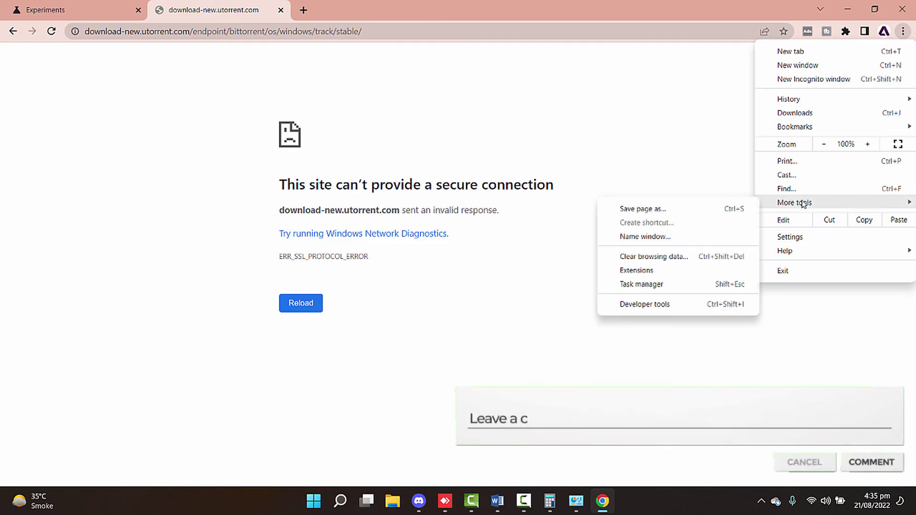
Remove Amazon Assistant for Chrome and Eboost Ad Spy again from Chrome's Extensions page
left_click(712, 271)
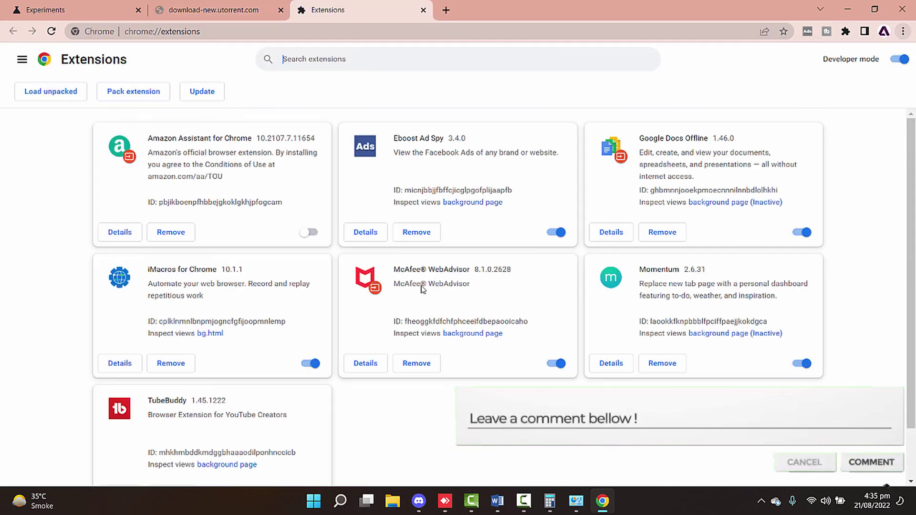
left_click(171, 232)
left_click(771, 126)
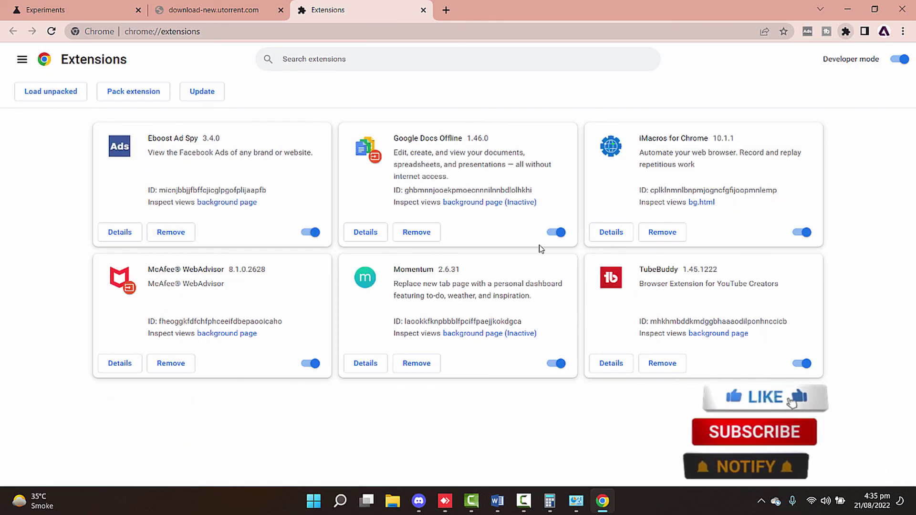
left_click(171, 231)
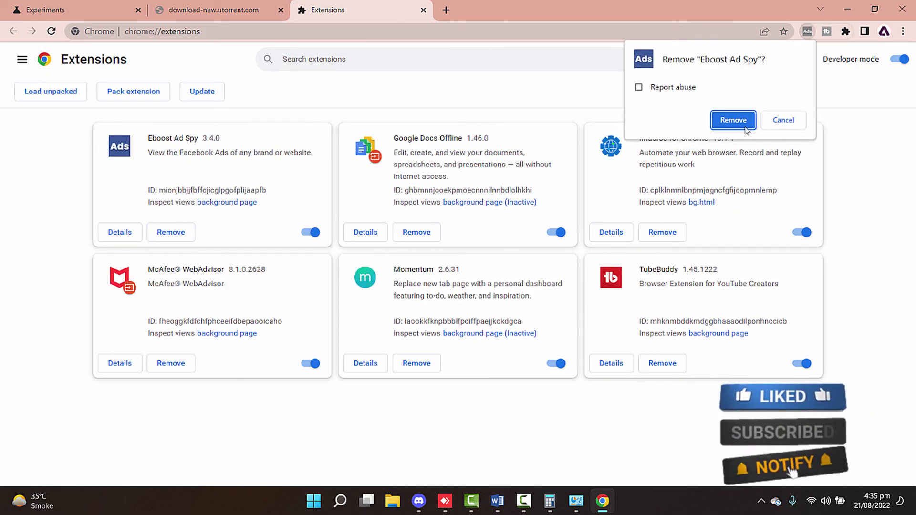
left_click(731, 119)
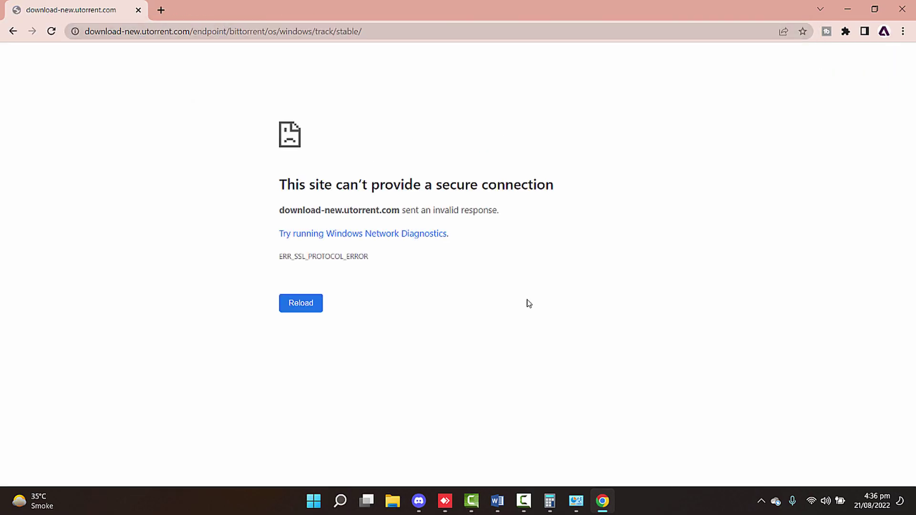
left_click(320, 503)
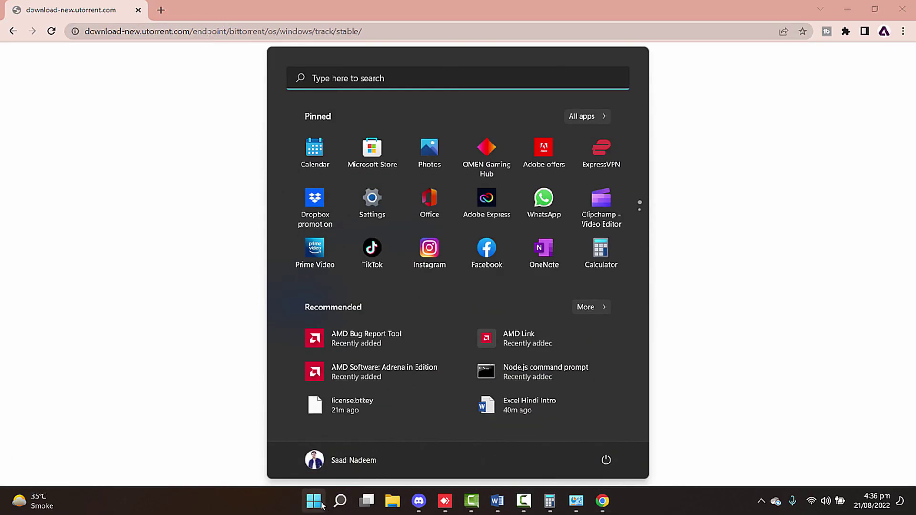